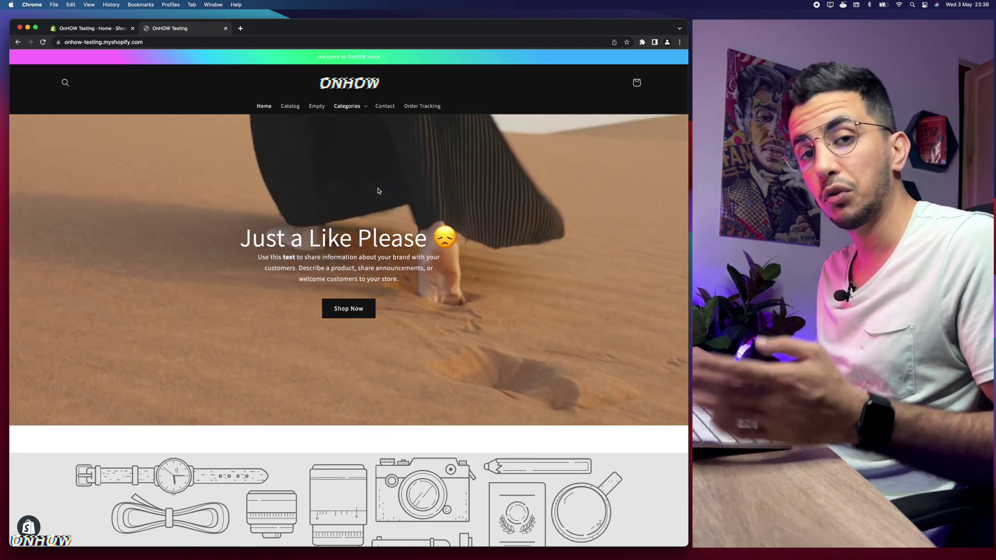
# Scroll the storefront and highlight the Multicolumn section's heading and column text
pyautogui.scroll(-5, 361, 167)
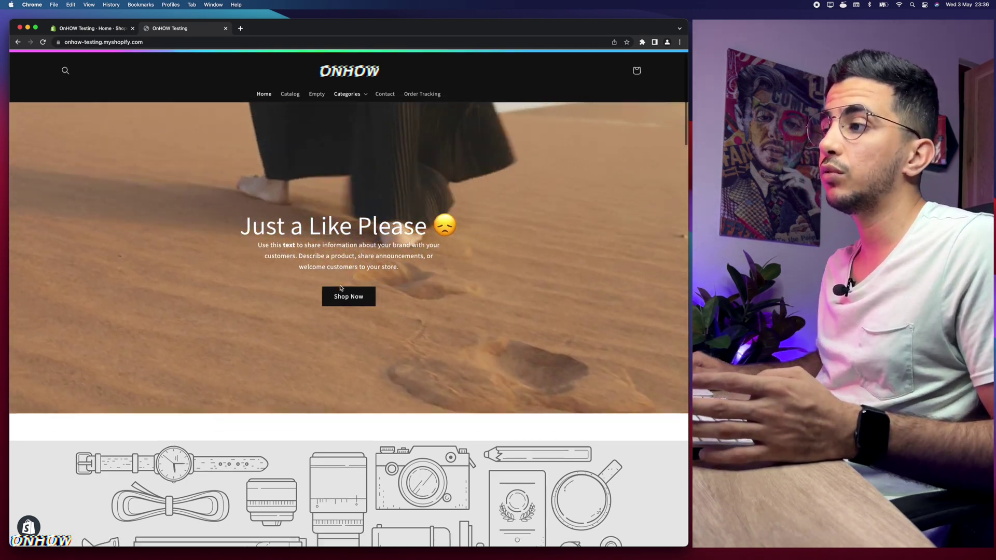
pyautogui.scroll(5, 341, 286)
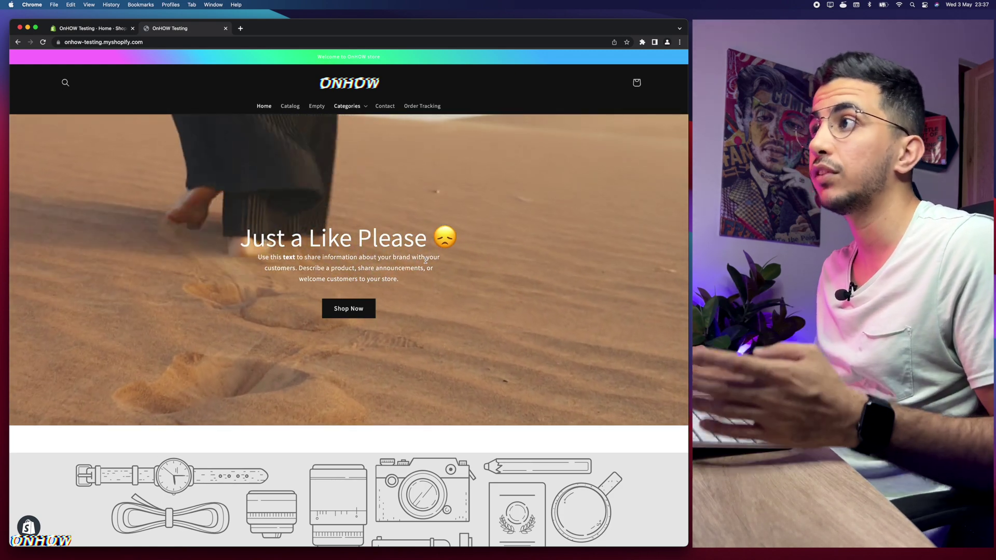
pyautogui.scroll(3, 270, 104)
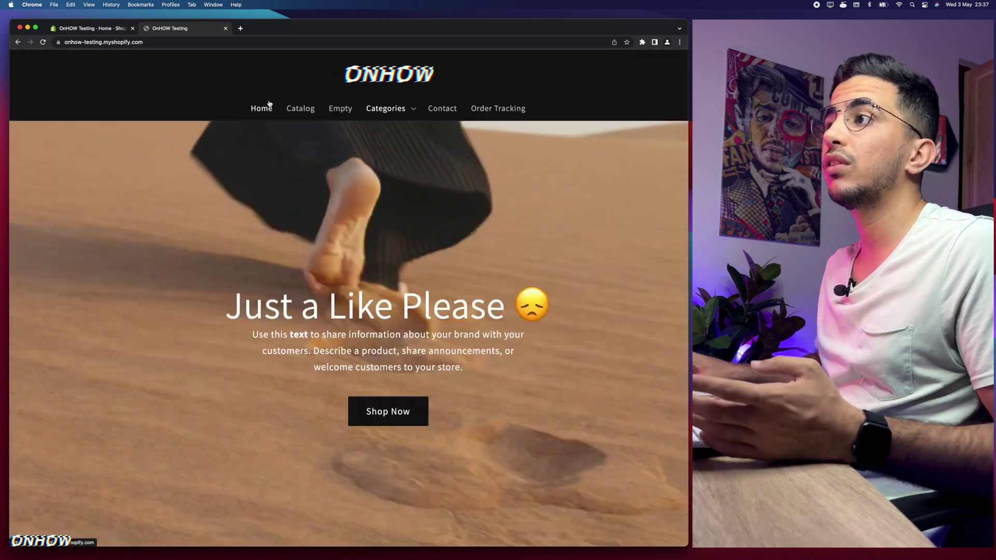
pyautogui.scroll(2, 269, 104)
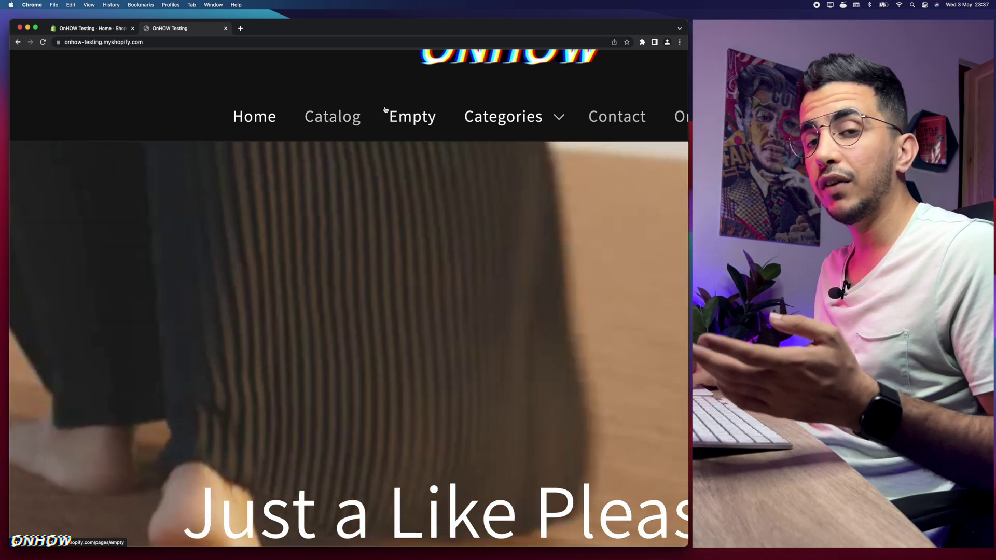
pyautogui.scroll(-5, 385, 109)
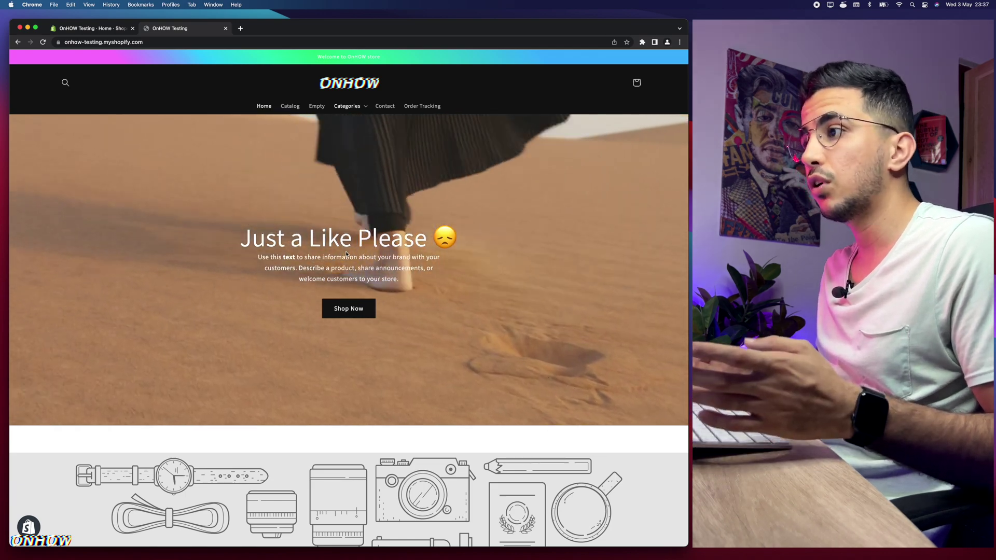
pyautogui.scroll(-8, 346, 254)
pyautogui.scroll(-15, 346, 253)
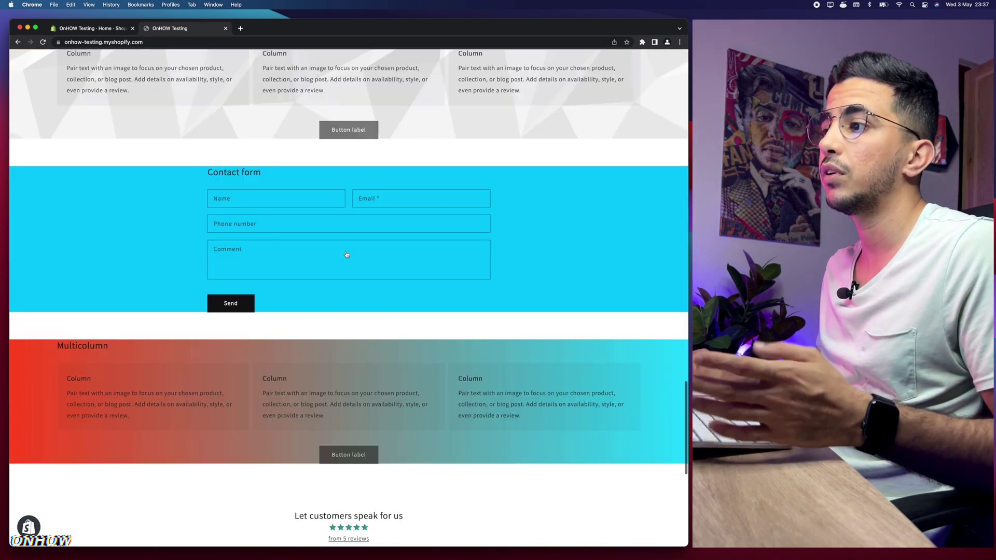
pyautogui.scroll(6, 346, 254)
pyautogui.scroll(-3, 347, 255)
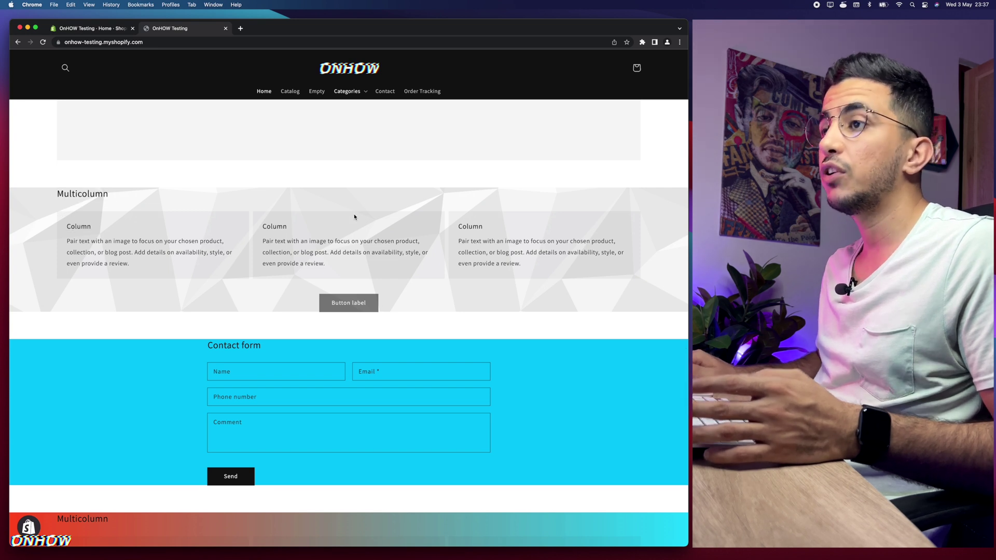
pyautogui.moveTo(53, 193); pyautogui.dragTo(533, 284)
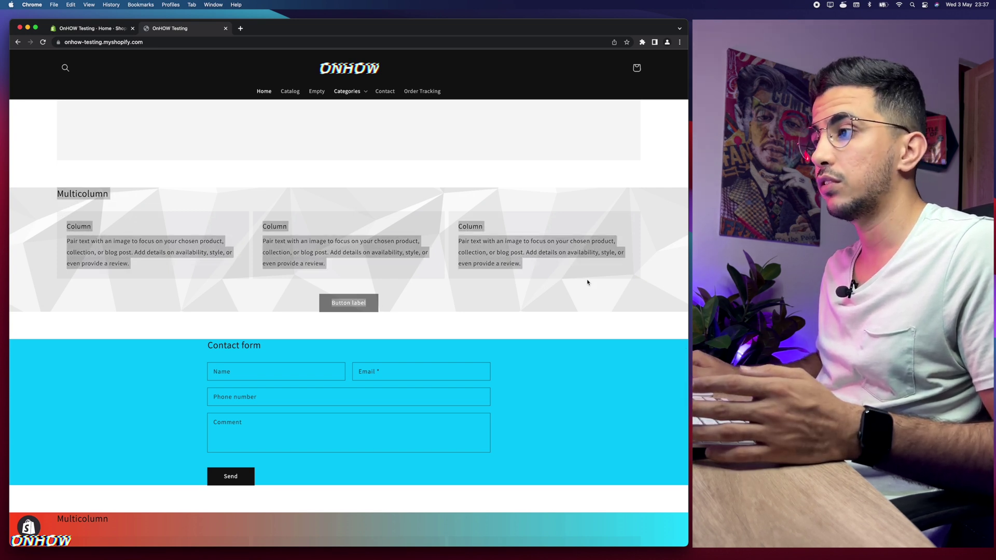
pyautogui.click(124, 254)
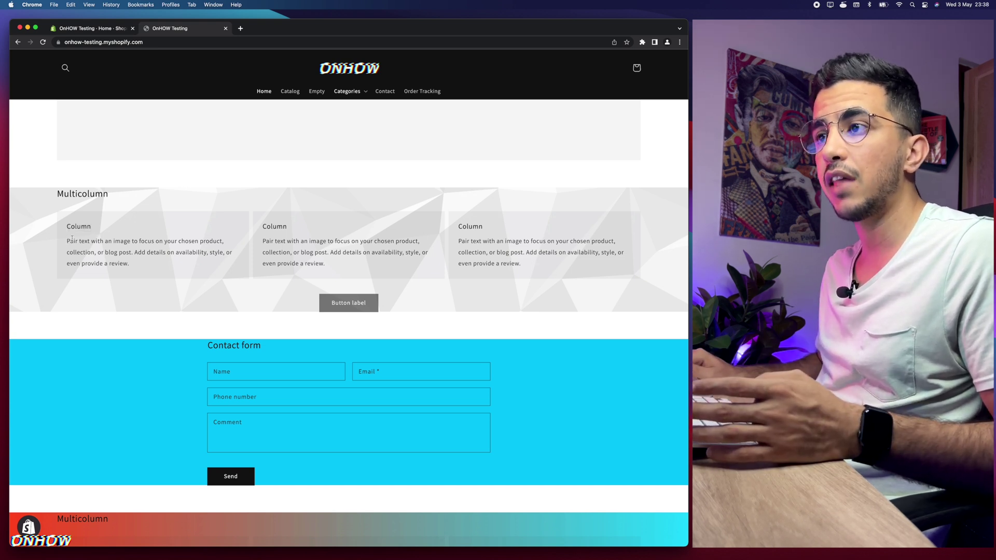
# Highlight the first column's paragraph, then the second and third columns' text
pyautogui.moveTo(72, 238); pyautogui.dragTo(151, 275)
pyautogui.click(131, 252)
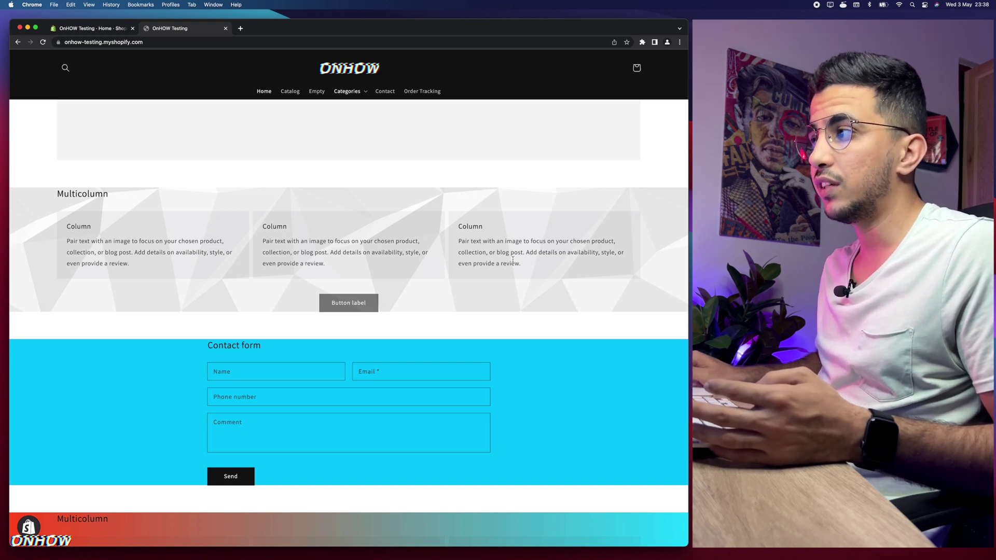
pyautogui.moveTo(513, 260); pyautogui.dragTo(151, 262)
pyautogui.click(88, 238)
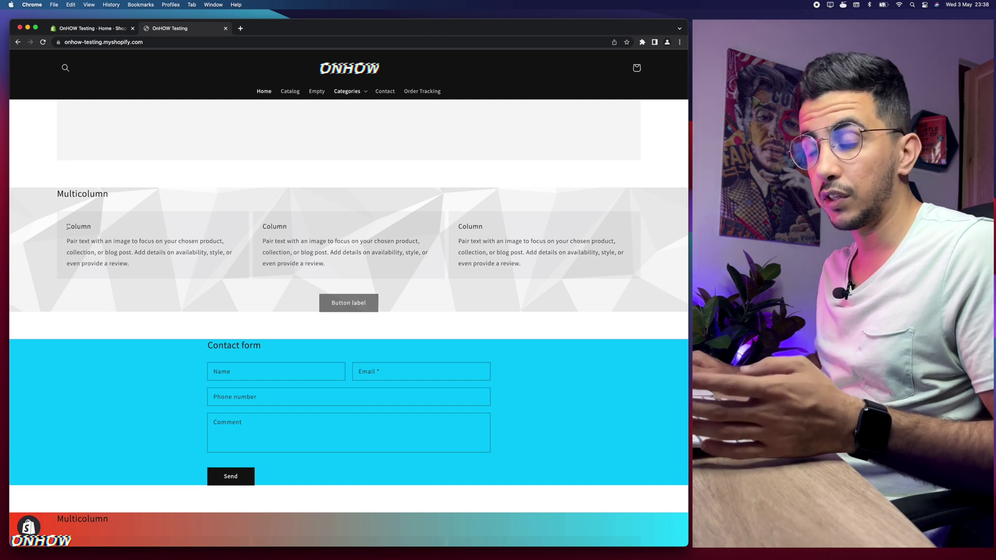
pyautogui.rightClick(49, 235)
pyautogui.click(115, 162)
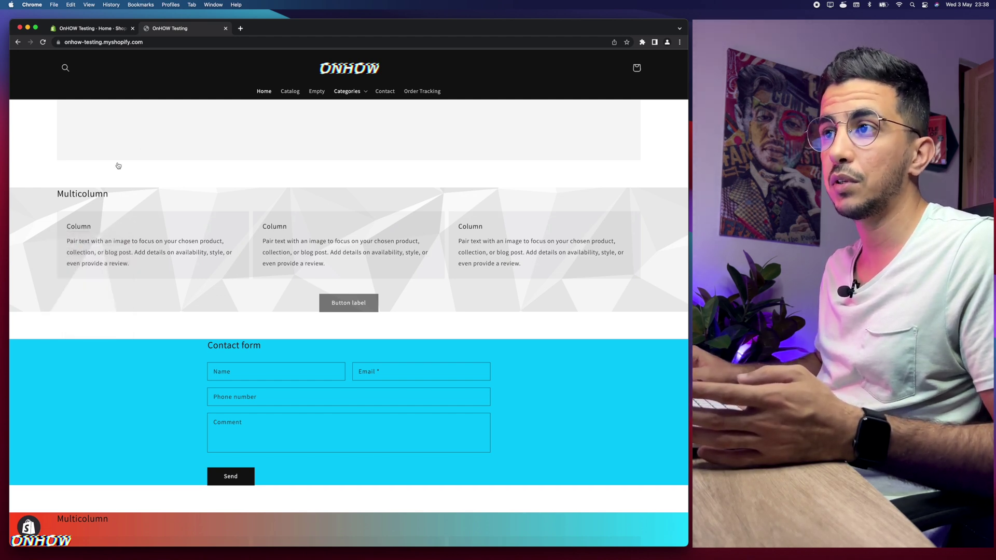
pyautogui.scroll(5, 31, 236)
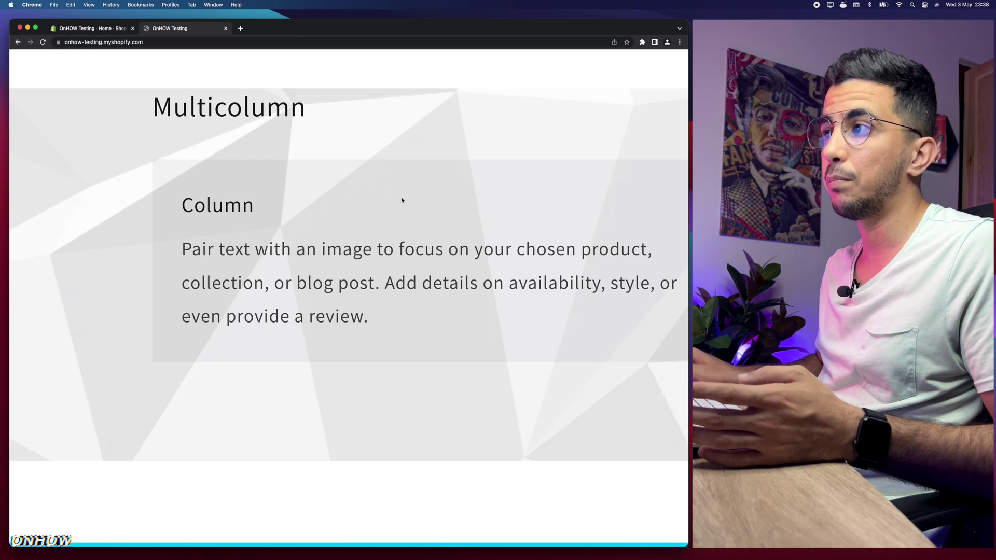
pyautogui.hscroll(5, 425, 203)
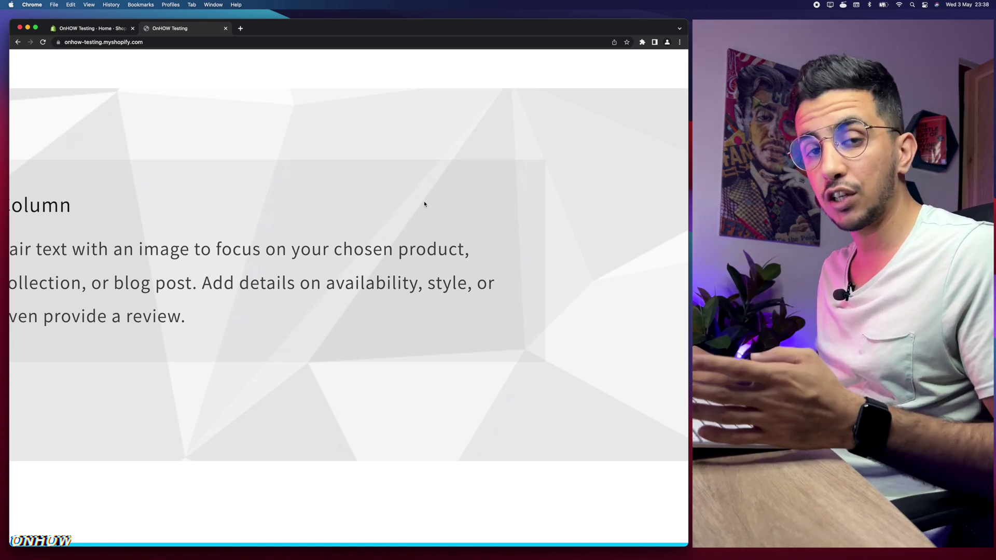
# Scroll the page again and highlight the text of all three Multicolumn columns
pyautogui.scroll(-5, 424, 204)
pyautogui.scroll(-2, 424, 204)
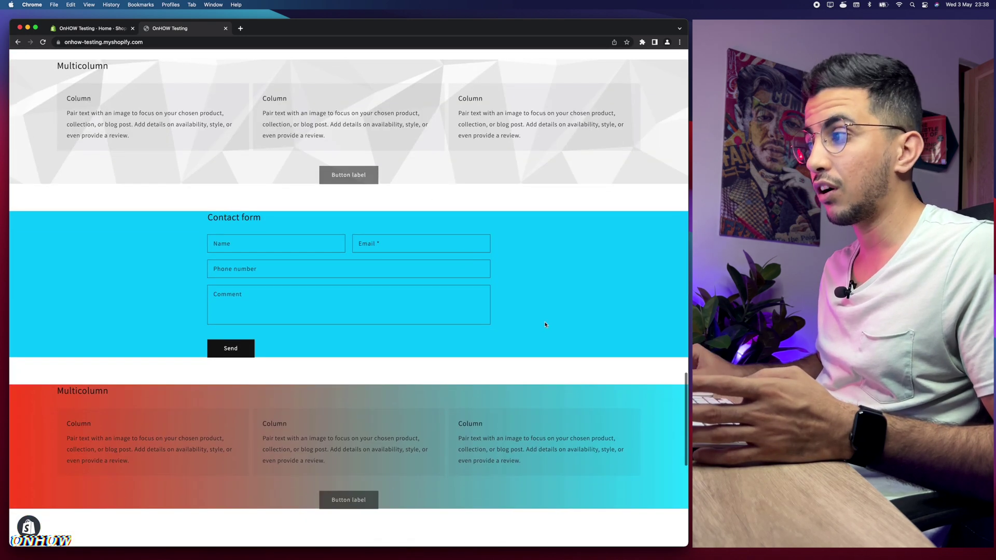
pyautogui.scroll(5, 545, 325)
pyautogui.scroll(-3, 507, 228)
pyautogui.scroll(3, 507, 227)
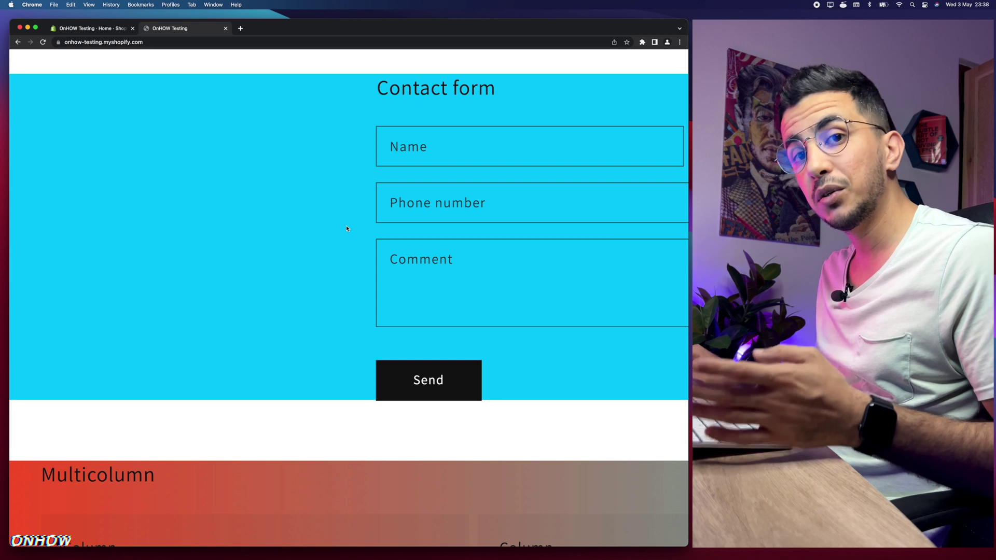
pyautogui.scroll(-5, 346, 229)
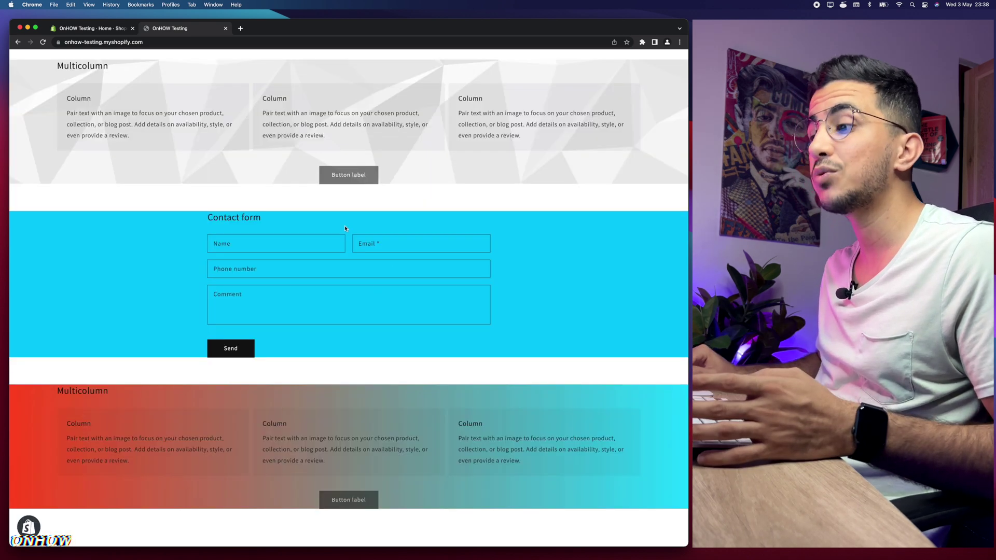
pyautogui.scroll(-3, 345, 228)
pyautogui.moveTo(33, 259); pyautogui.dragTo(675, 351)
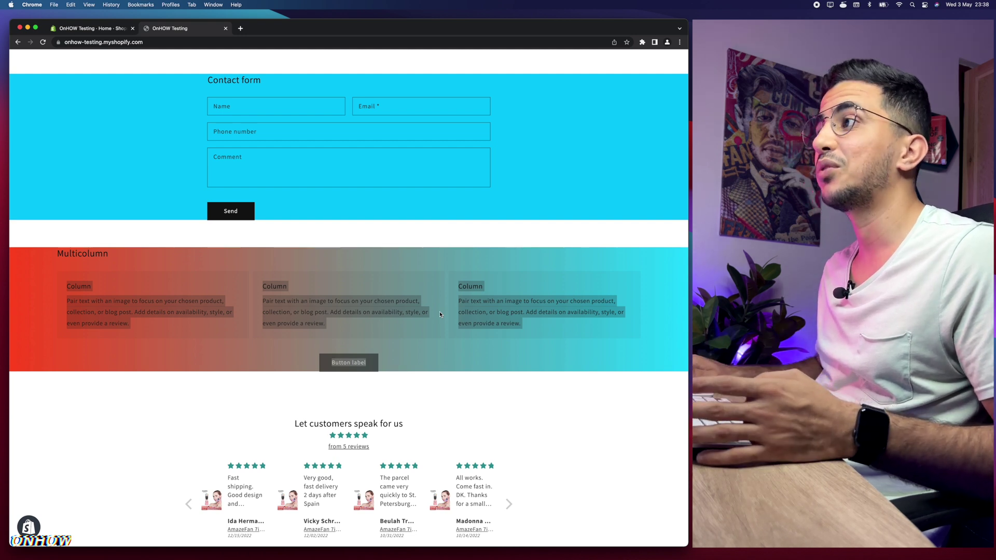
pyautogui.scroll(5, 440, 314)
pyautogui.scroll(2, 440, 314)
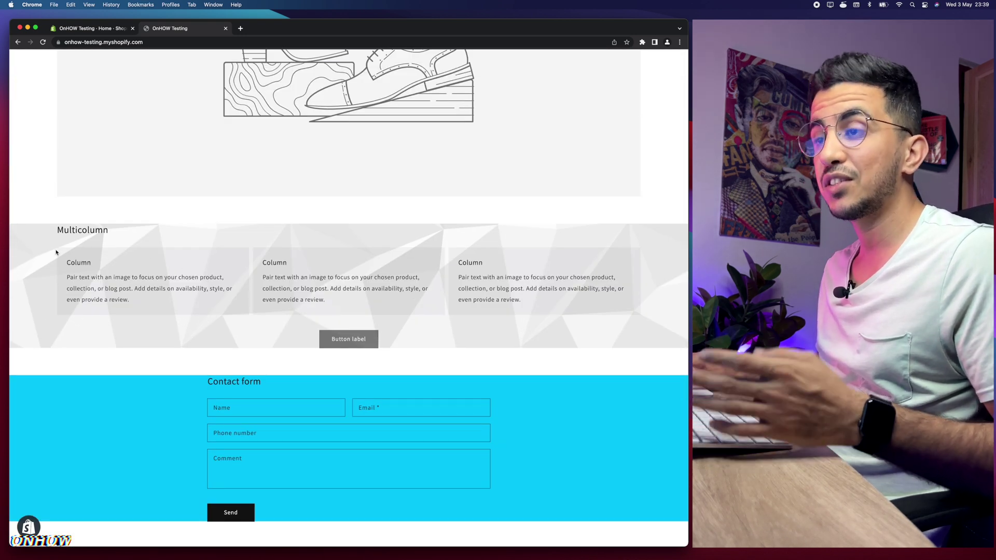
pyautogui.moveTo(56, 252); pyautogui.dragTo(567, 313)
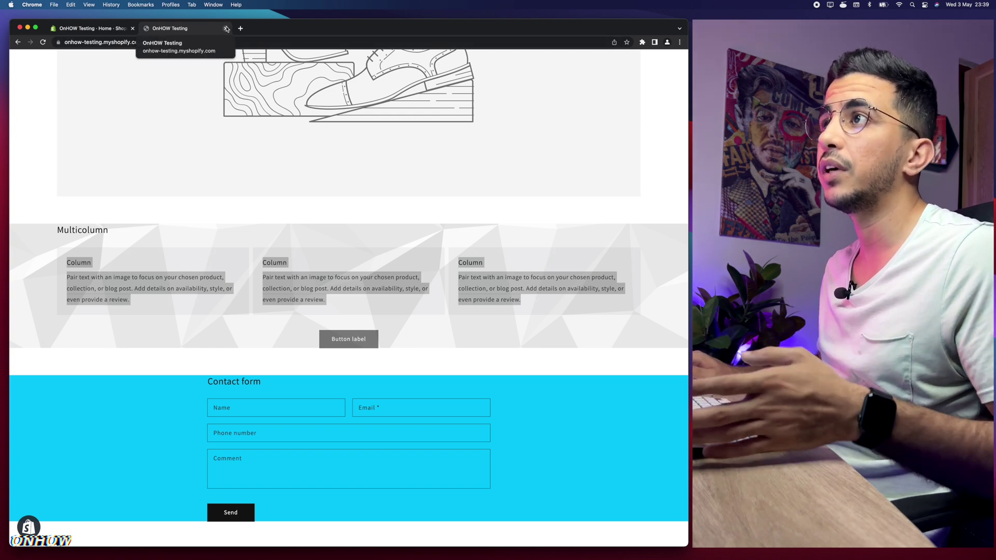
# Close the extra storefront tab and load the pasted app store link in a new tab
pyautogui.click(226, 29)
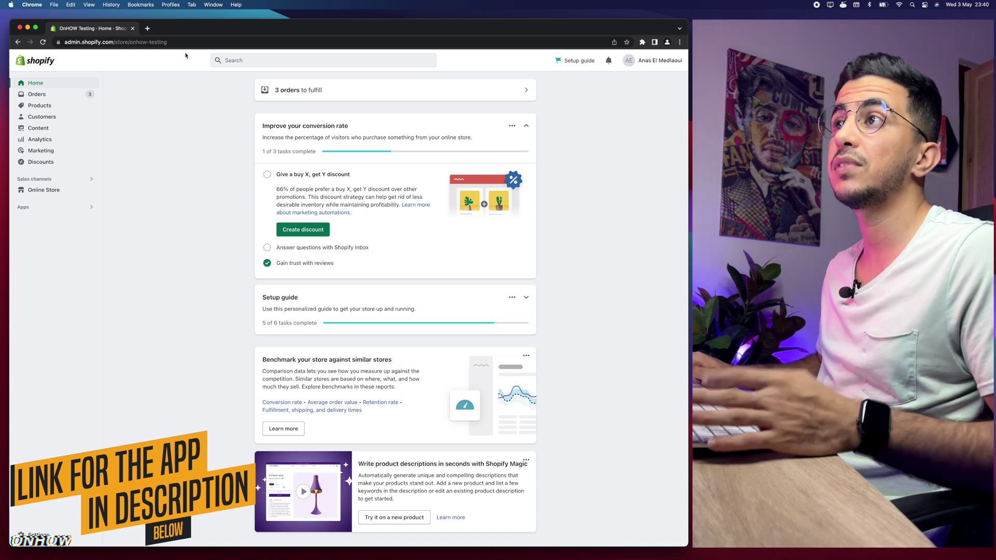
pyautogui.click(147, 29)
pyautogui.press('super+v')
pyautogui.press('Return')
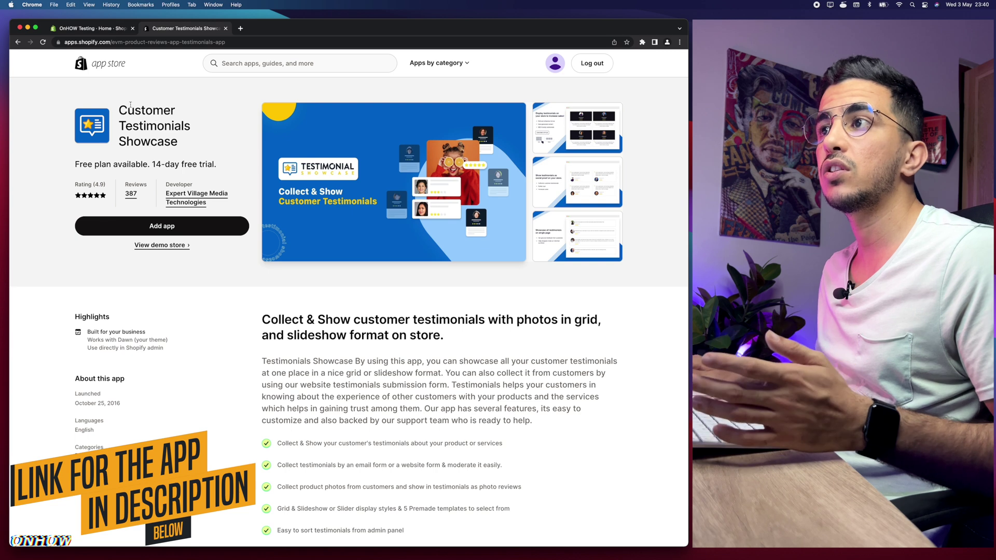
# Review the Customer Testimonials Showcase listing and pricing, then add the app
pyautogui.moveTo(118, 107); pyautogui.dragTo(190, 147)
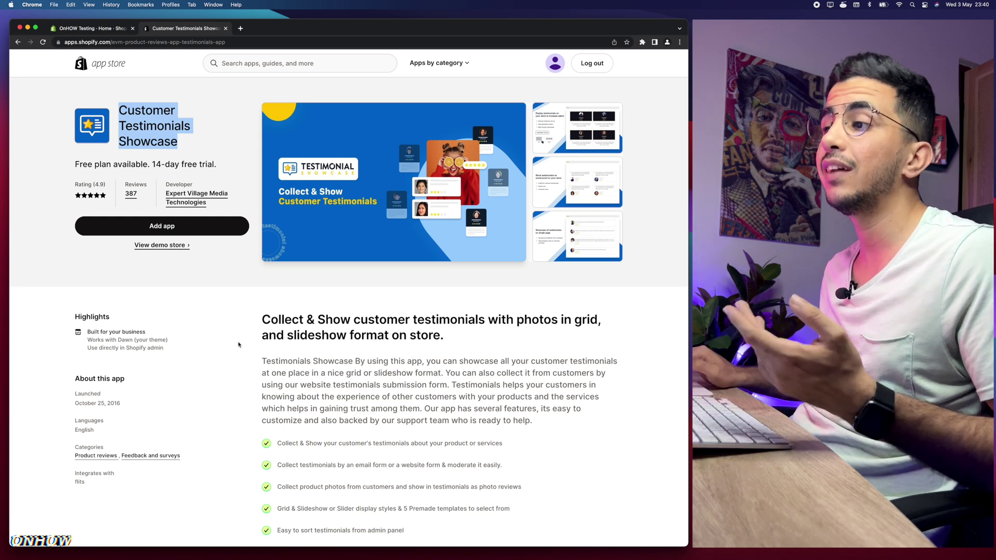
pyautogui.scroll(-10, 239, 344)
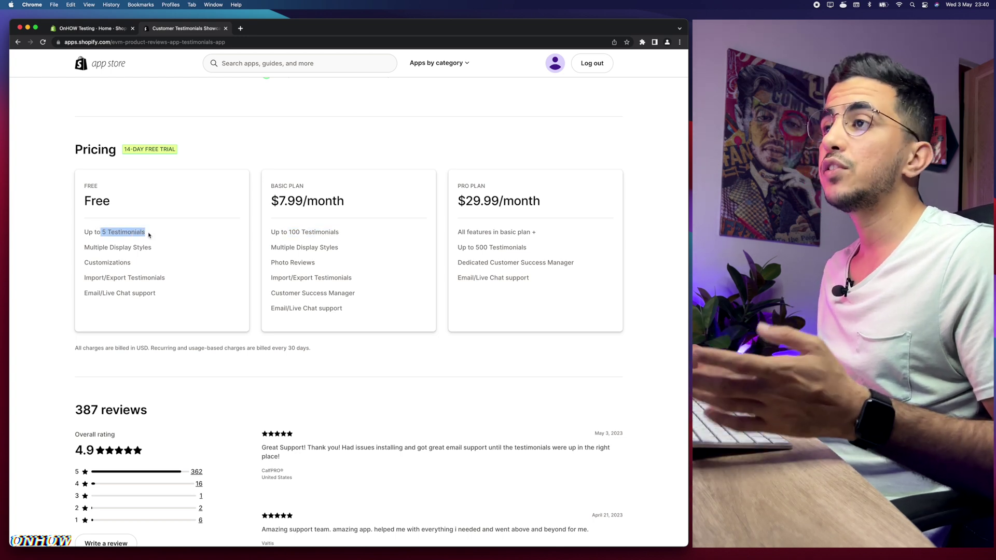
pyautogui.scroll(20, 149, 235)
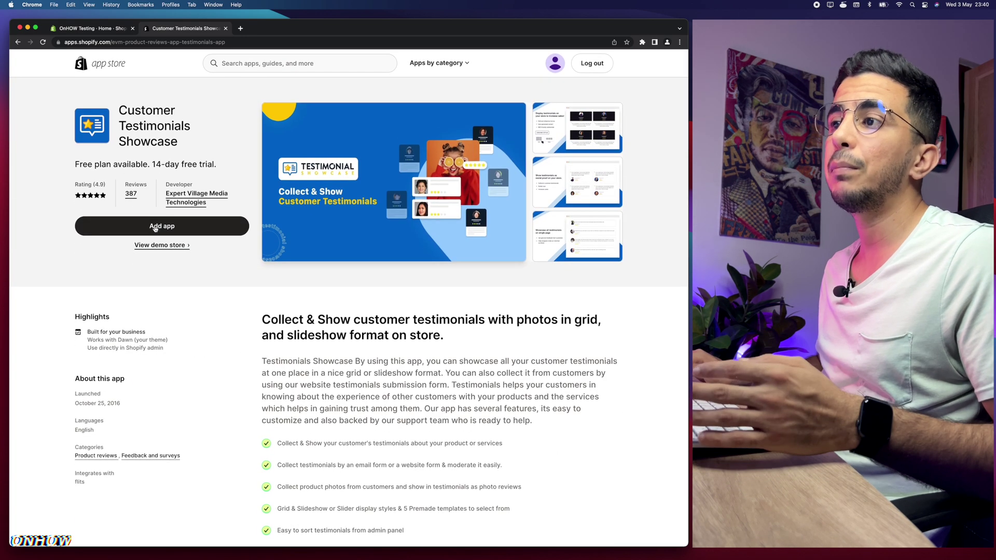
pyautogui.click(154, 228)
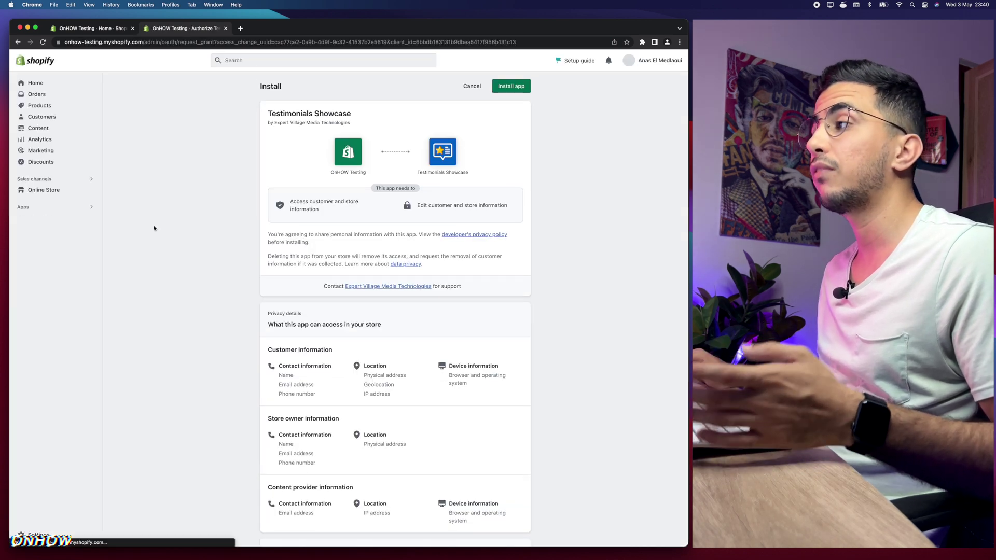
# Approve the Testimonials Showcase installation on the authorization page
pyautogui.click(519, 88)
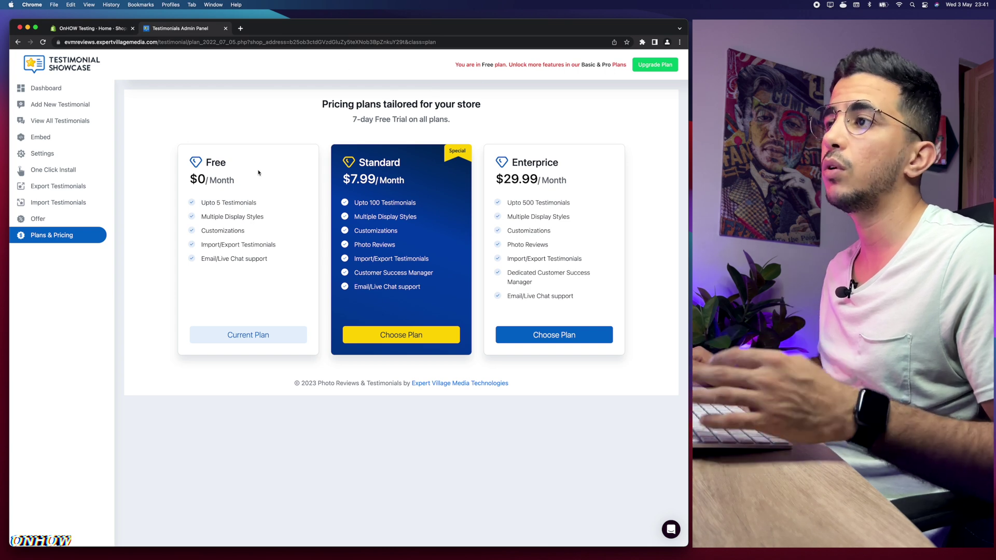
# Review the plans: Free at $0/month for up to 5 testimonials, Standard with Photo Reviews
pyautogui.scroll(5, 200, 179)
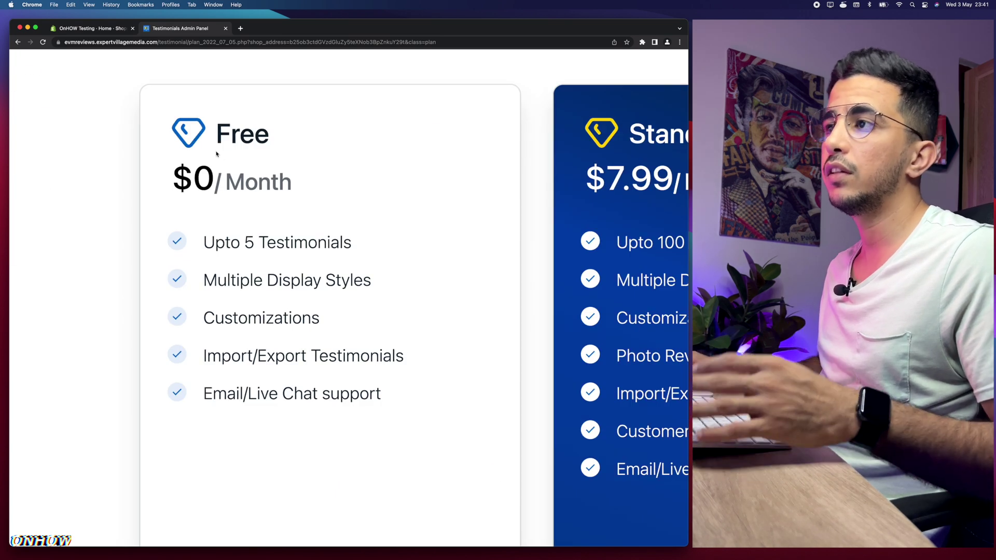
pyautogui.moveTo(193, 184); pyautogui.dragTo(244, 216)
pyautogui.moveTo(200, 239); pyautogui.dragTo(420, 259)
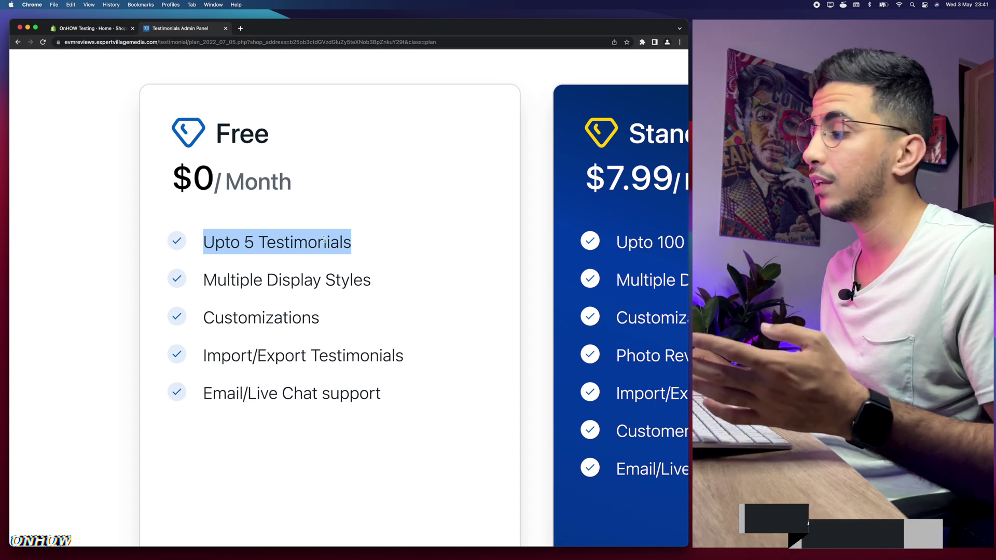
pyautogui.hscroll(5, 324, 240)
pyautogui.scroll(-2, 324, 240)
pyautogui.moveTo(378, 285); pyautogui.dragTo(489, 295)
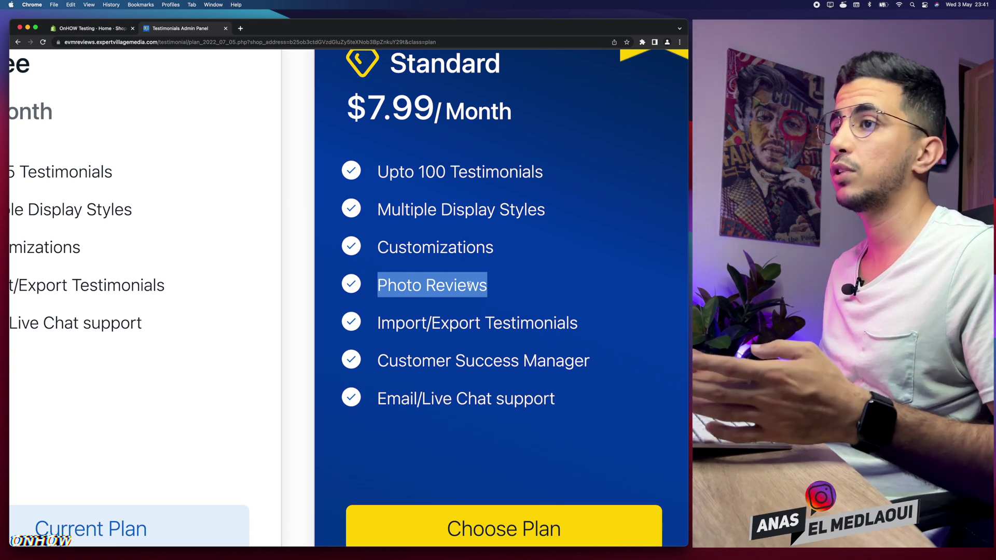
pyautogui.scroll(-5, 470, 284)
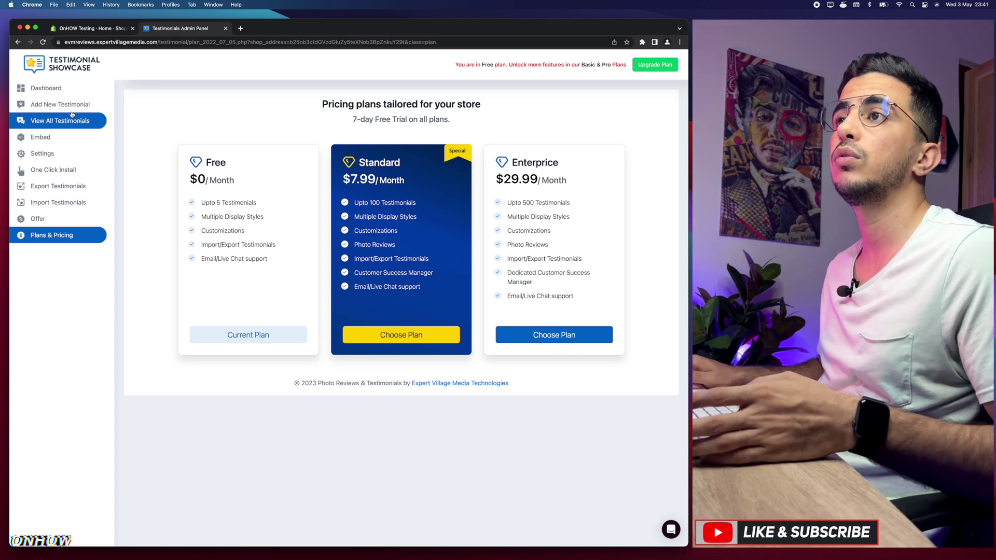
# Return to the app dashboard and start a new testimonial
pyautogui.click(57, 94)
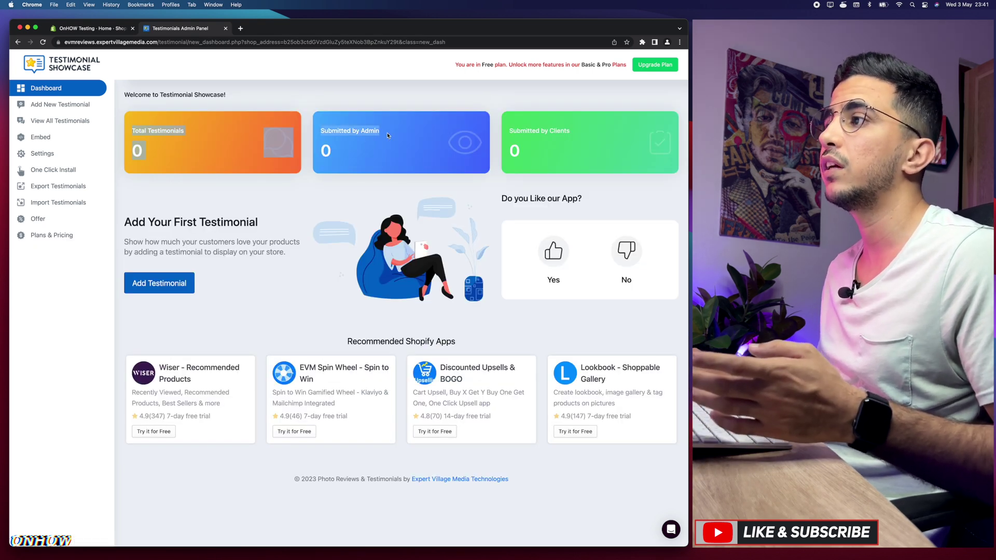
pyautogui.scroll(5, 361, 131)
pyautogui.hscroll(5, 362, 132)
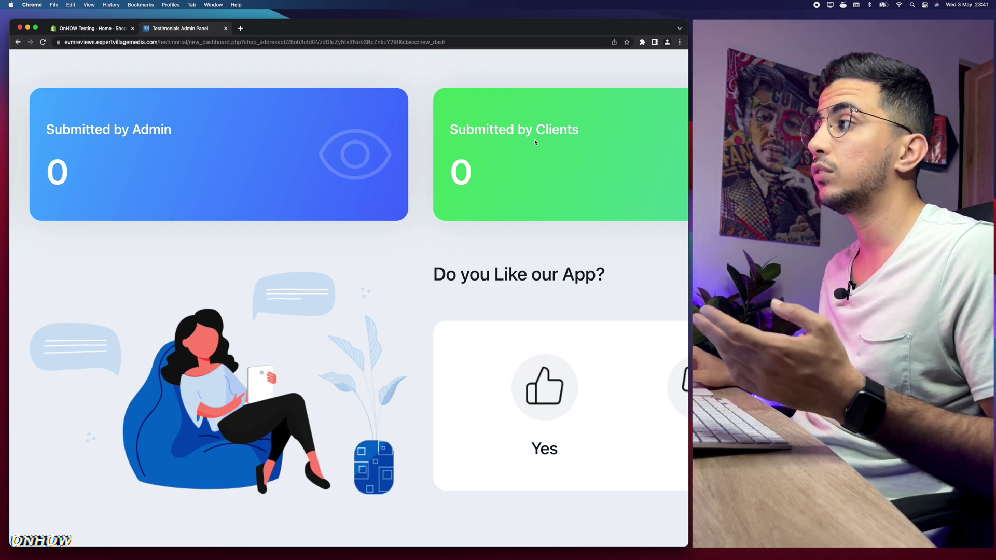
pyautogui.scroll(-5, 535, 139)
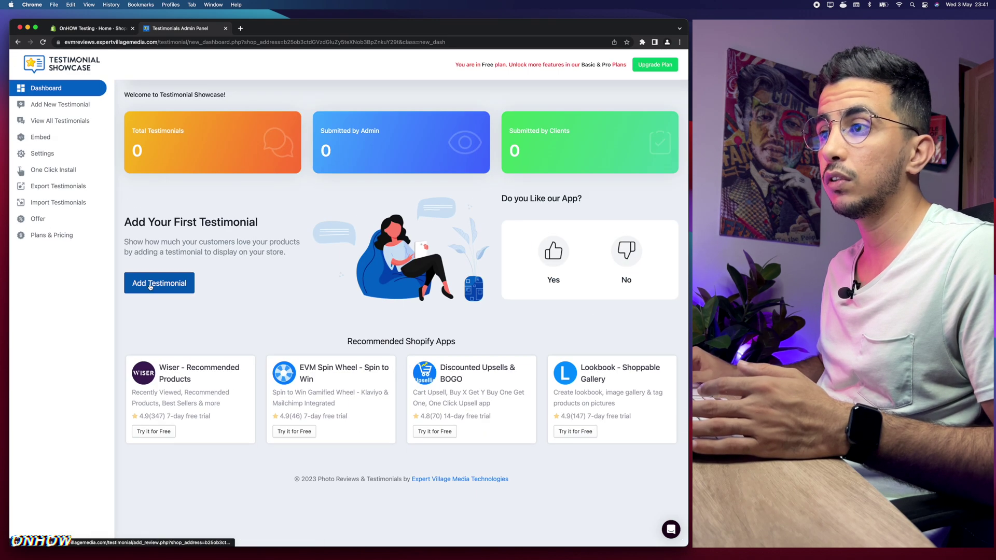
pyautogui.click(155, 286)
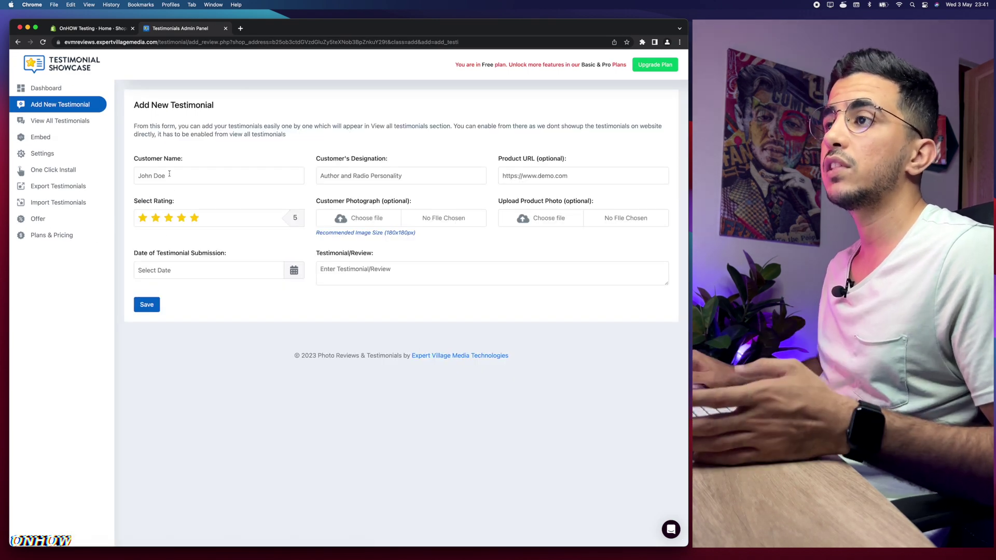
# Fill in the customer name and give the testimonial a 5-star rating
pyautogui.scroll(5, 170, 209)
pyautogui.click(199, 182)
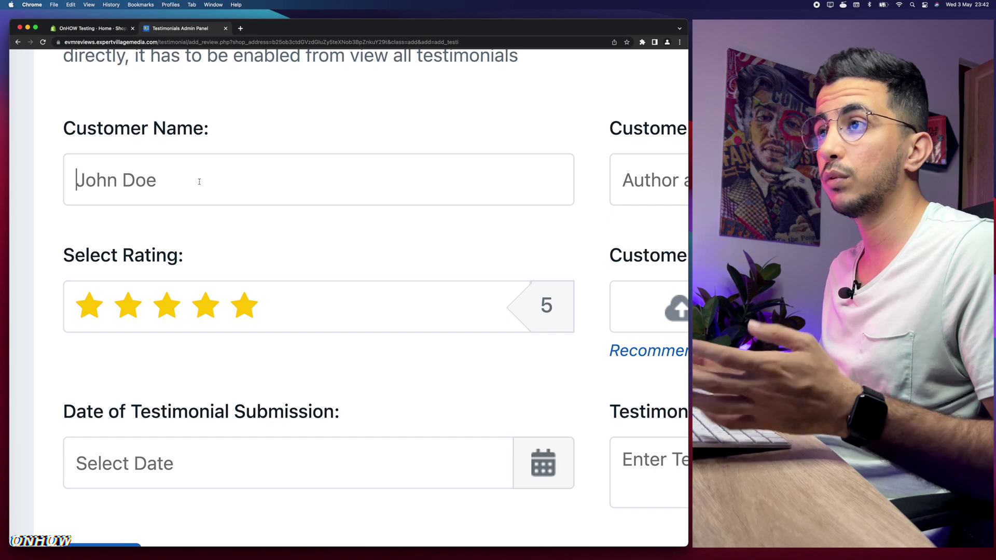
pyautogui.write('O')
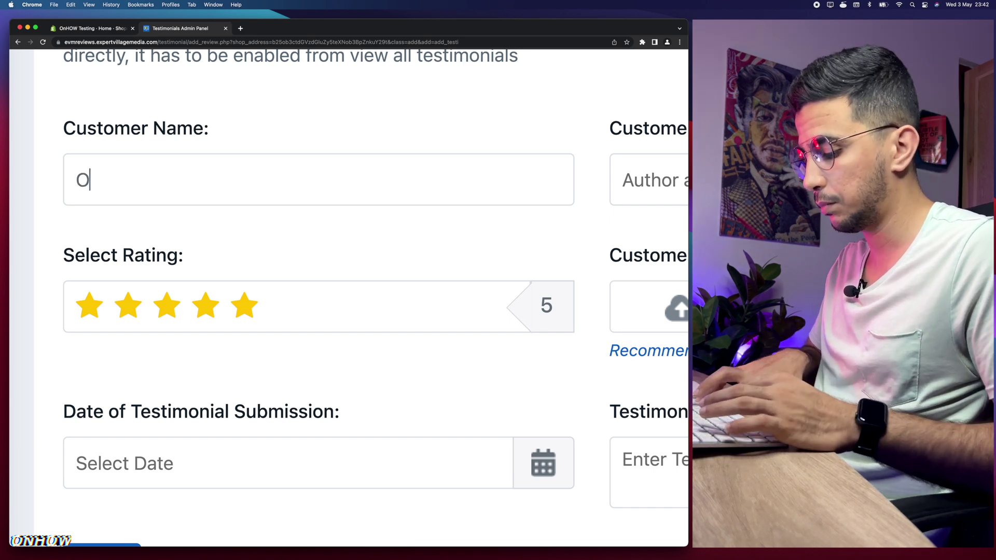
pyautogui.write('NHOW')
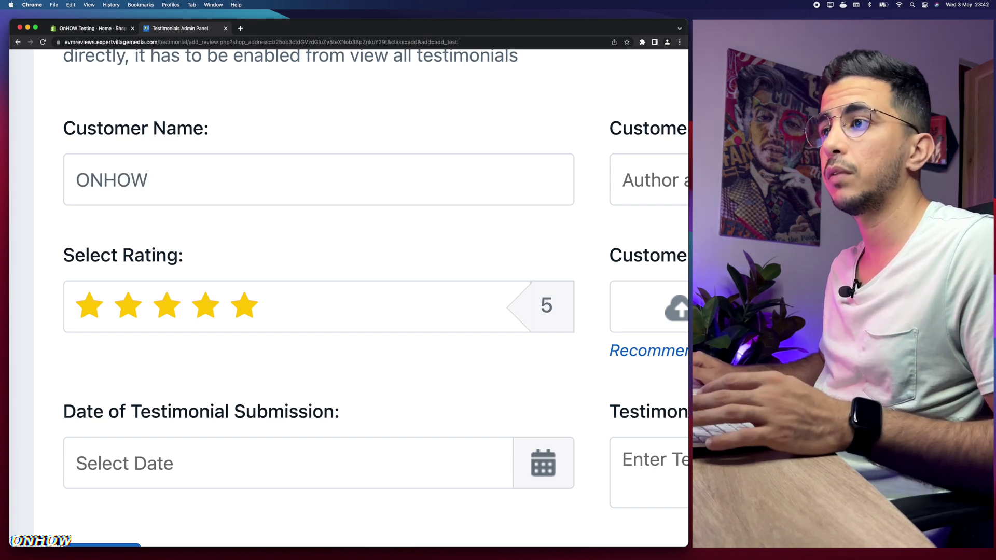
pyautogui.scroll(-2, 279, 310)
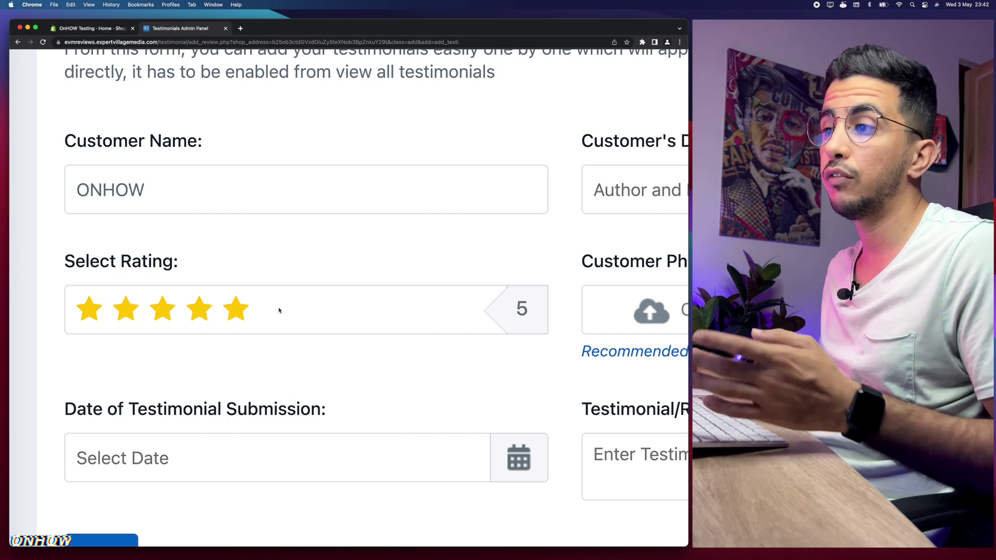
pyautogui.click(150, 314)
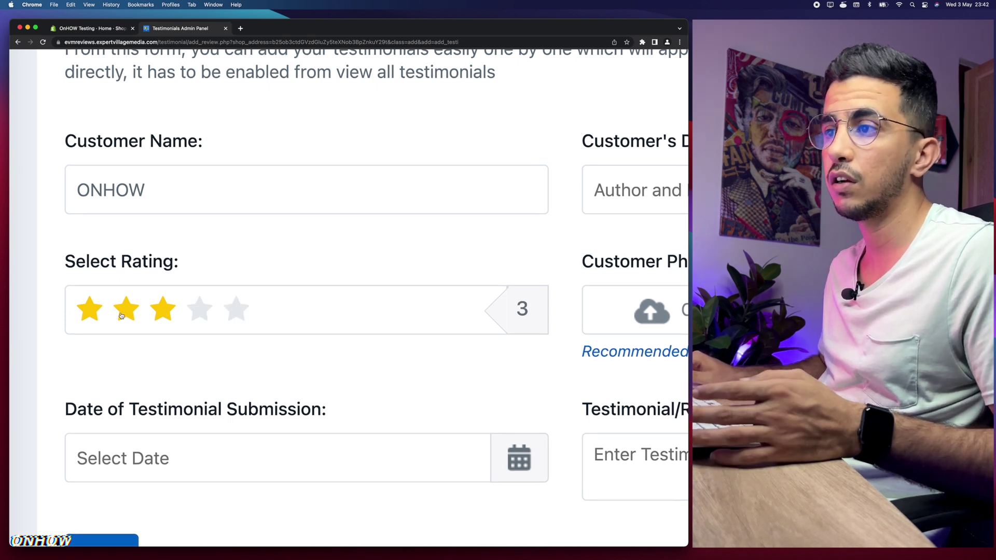
pyautogui.click(121, 315)
pyautogui.click(236, 310)
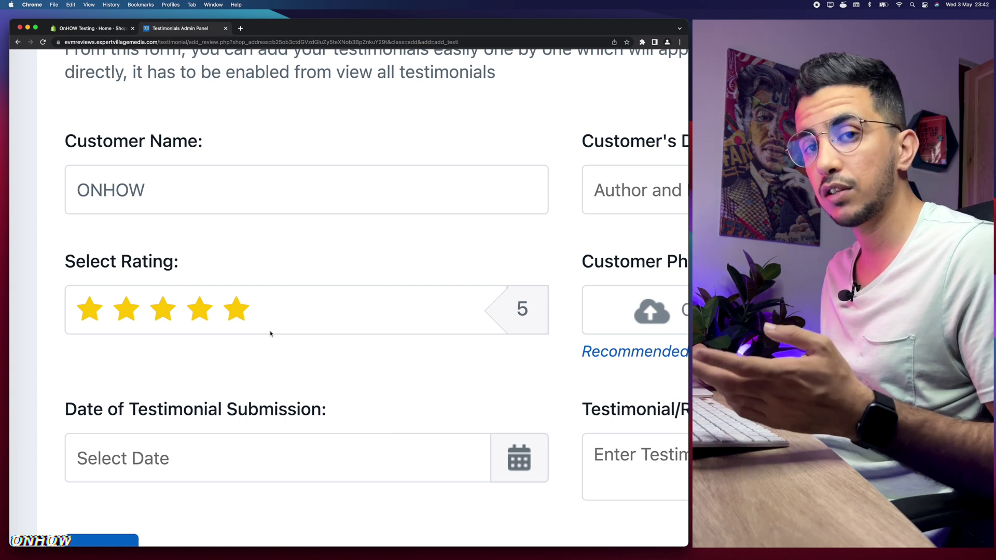
# Set the submission date to 3 May 2023 (05/03/2023)
pyautogui.scroll(-3, 270, 333)
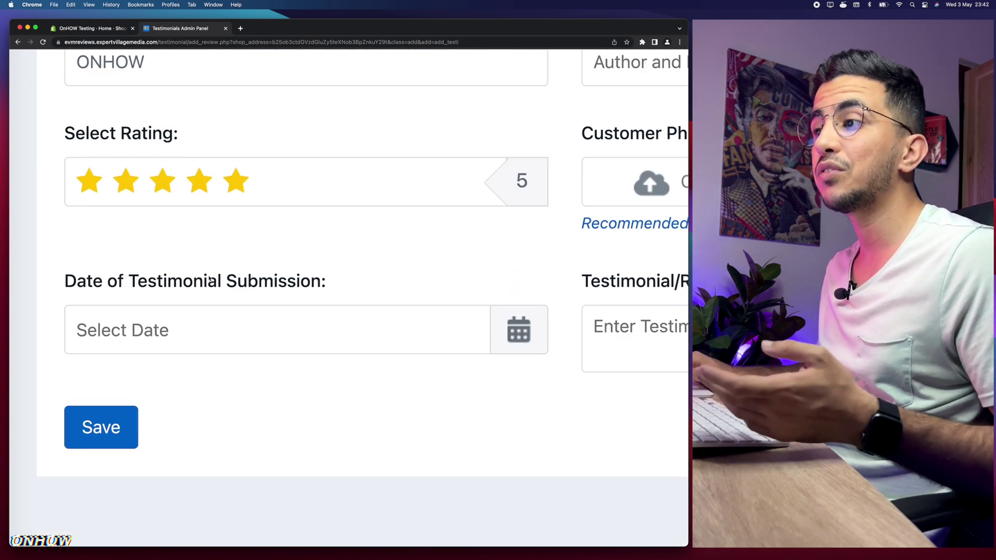
pyautogui.click(216, 320)
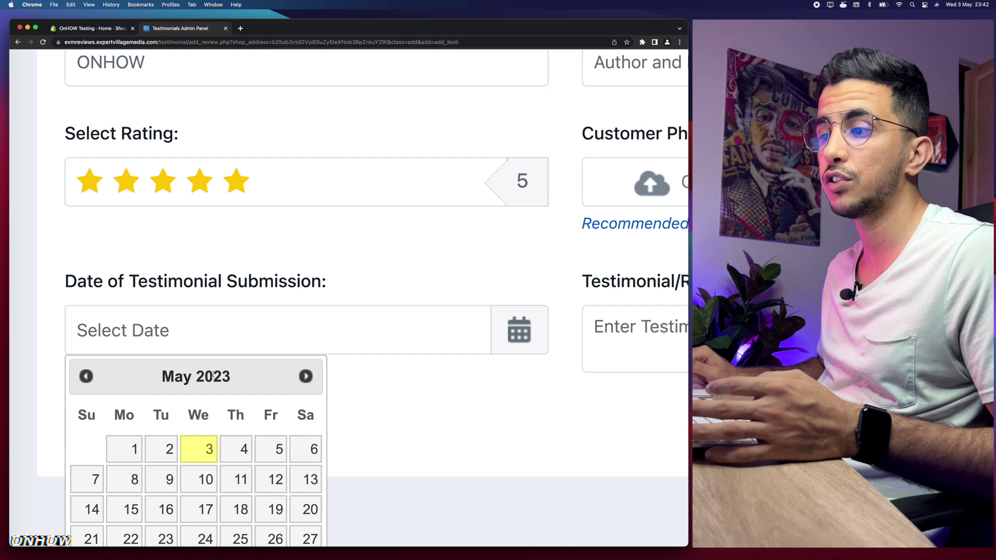
pyautogui.click(200, 445)
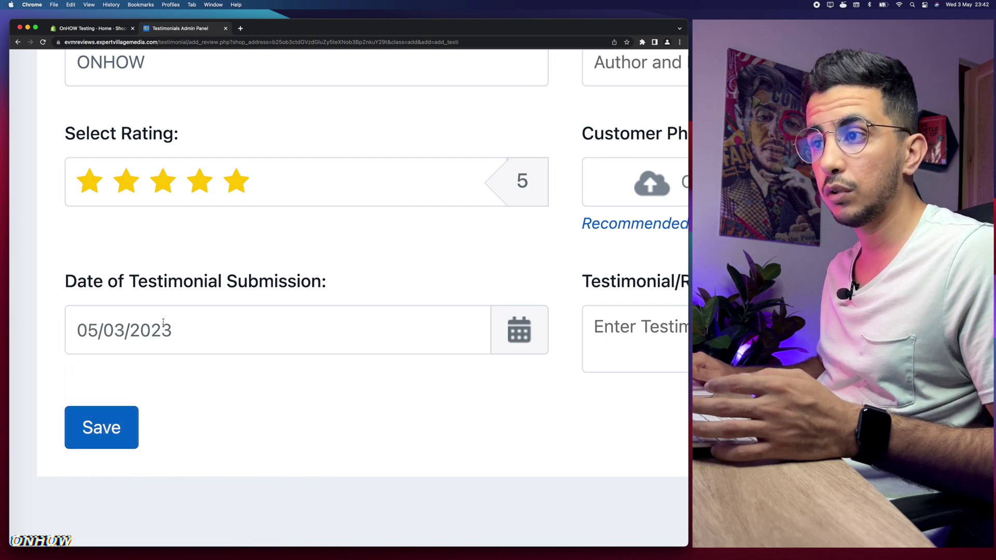
pyautogui.moveTo(163, 322); pyautogui.dragTo(54, 328)
pyautogui.click(52, 327)
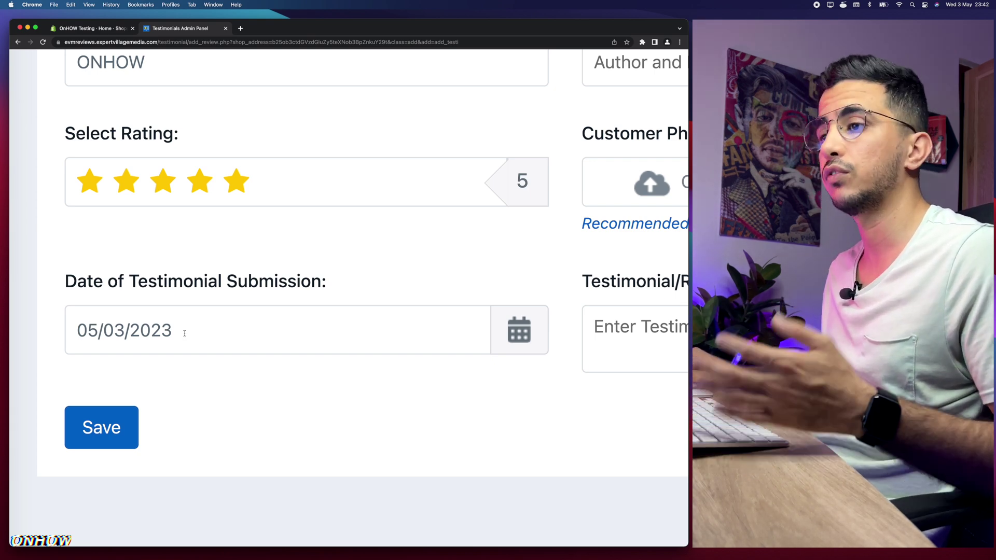
# Enter Youtuber as the customer's designation
pyautogui.press('super+0')
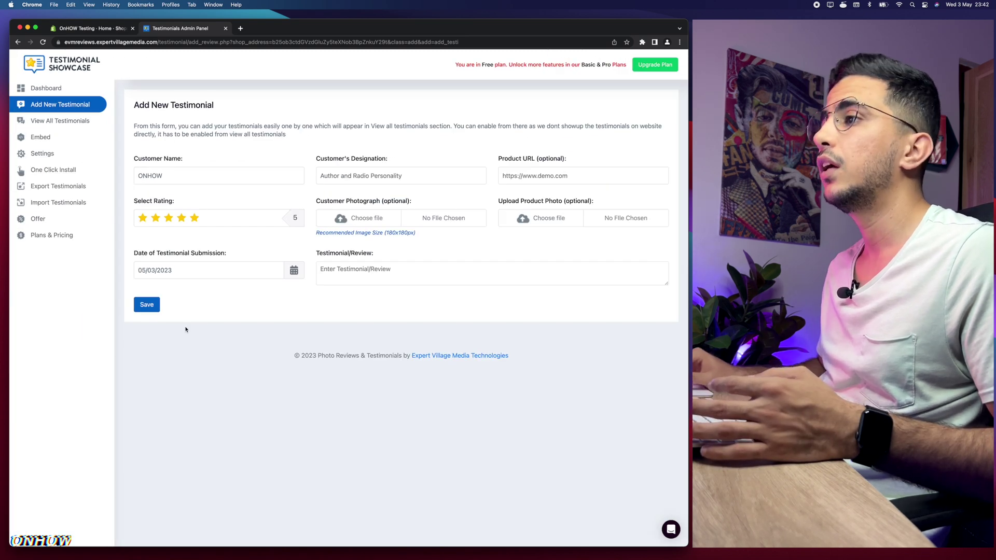
pyautogui.scroll(5, 361, 176)
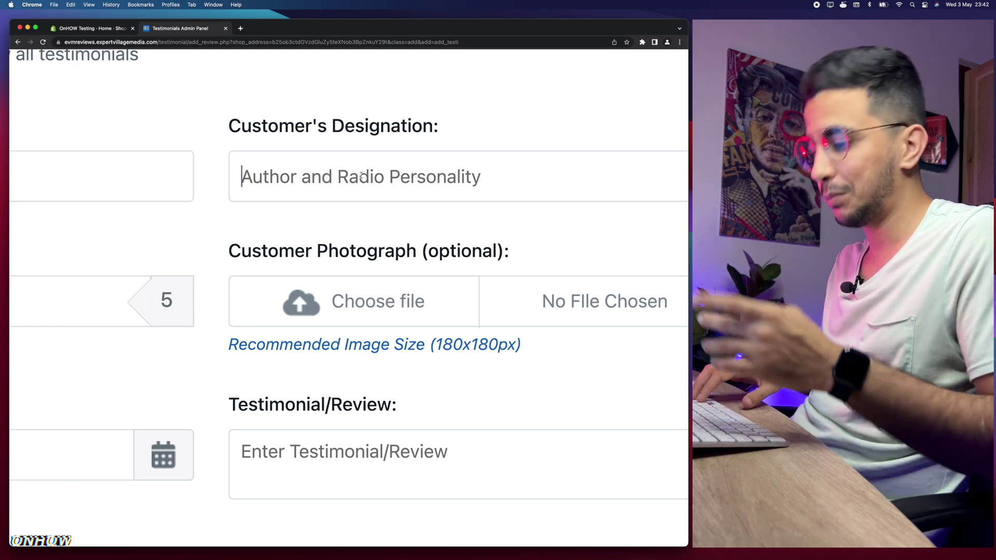
pyautogui.write('Youtuber')
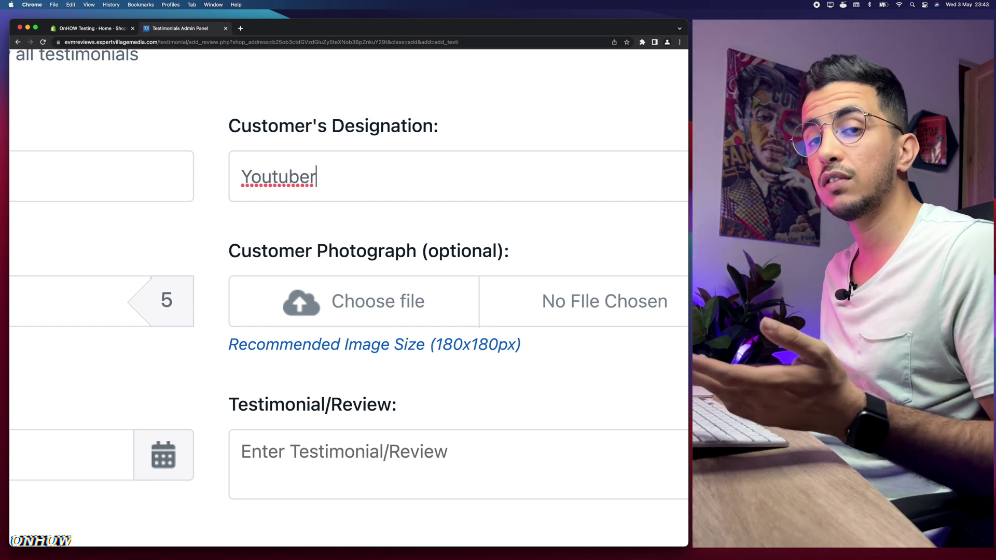
pyautogui.moveTo(389, 181); pyautogui.dragTo(185, 178)
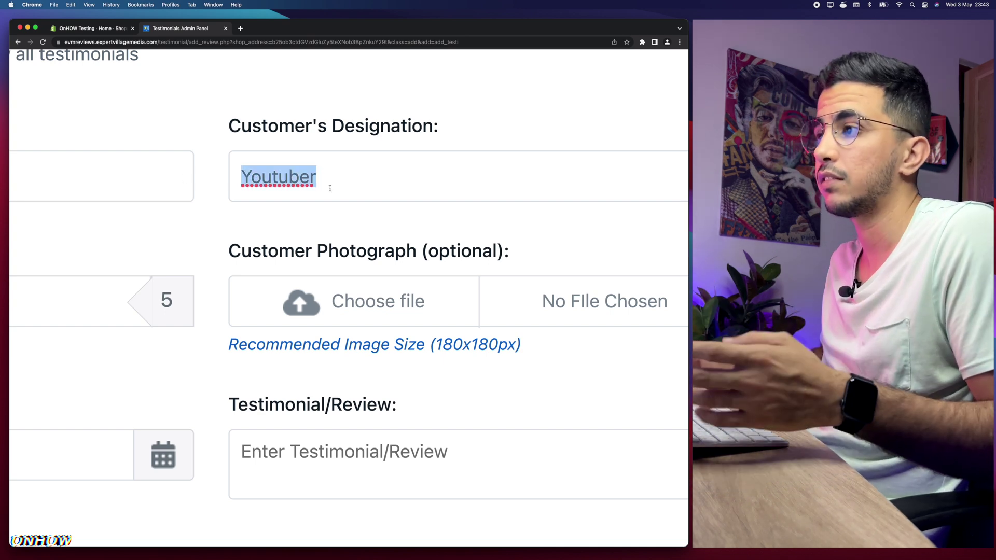
pyautogui.hscroll(3, 343, 198)
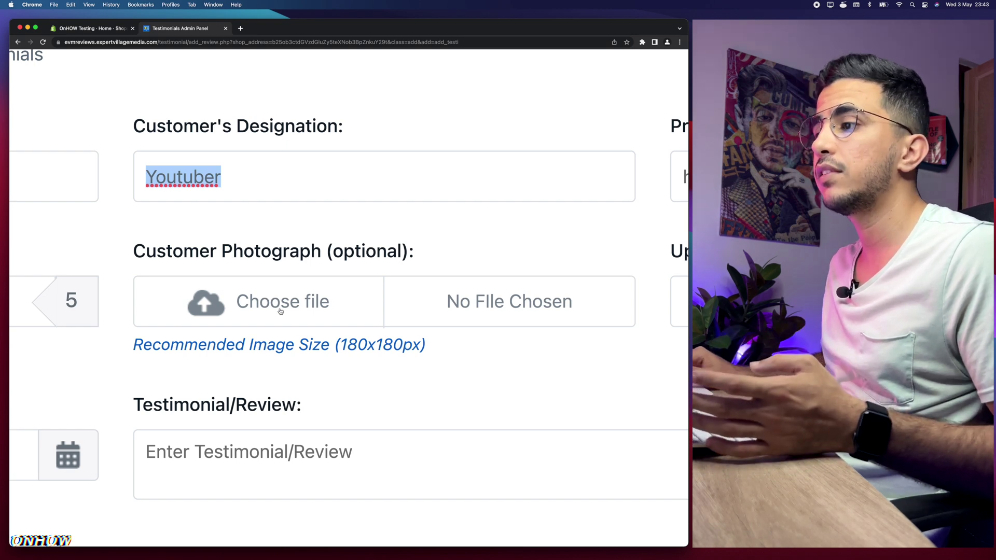
pyautogui.click(307, 305)
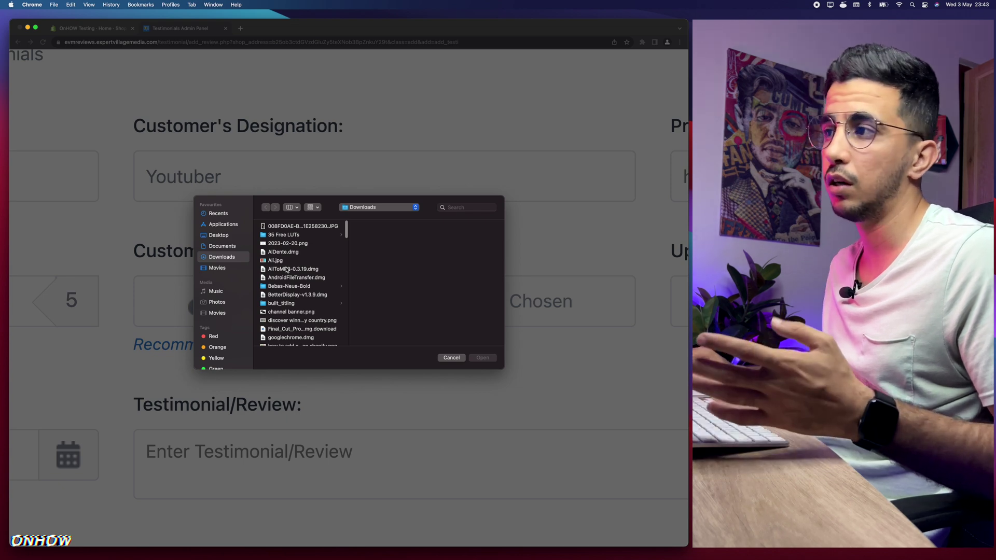
# Attach pexels-laker-5792641.jpg from Downloads as the customer photograph
pyautogui.scroll(-5, 286, 270)
pyautogui.scroll(5, 287, 269)
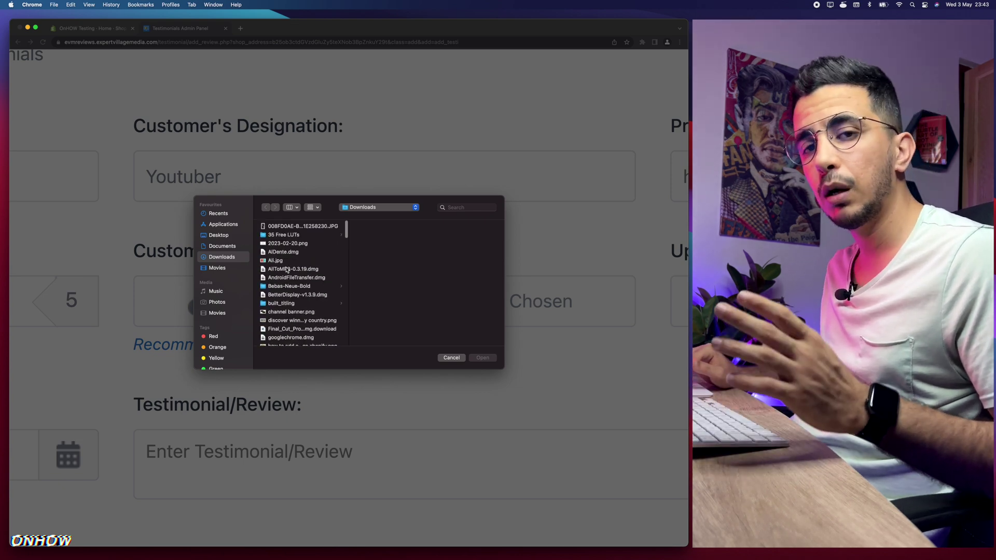
pyautogui.scroll(-5, 287, 269)
pyautogui.click(291, 266)
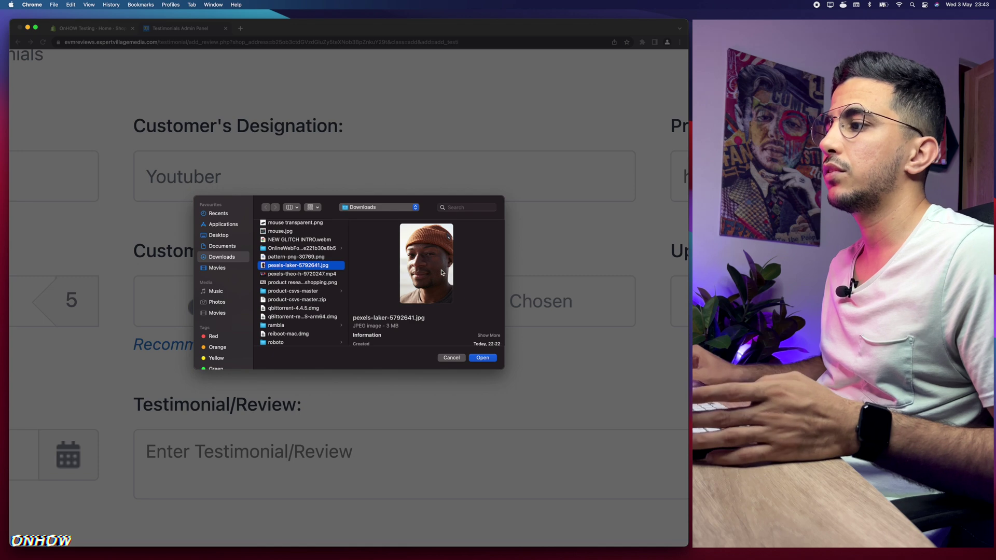
pyautogui.click(483, 358)
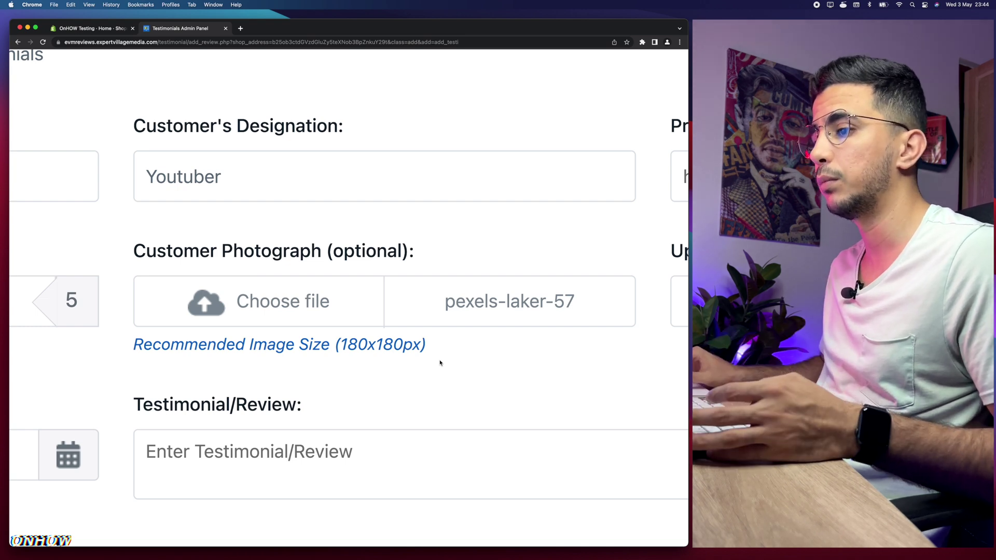
pyautogui.scroll(-2, 440, 363)
pyautogui.hscroll(1, 421, 378)
pyautogui.hscroll(-1, 419, 379)
# Enter the review 'This awesome and make sure you do hit that like button Please'
pyautogui.click(321, 357)
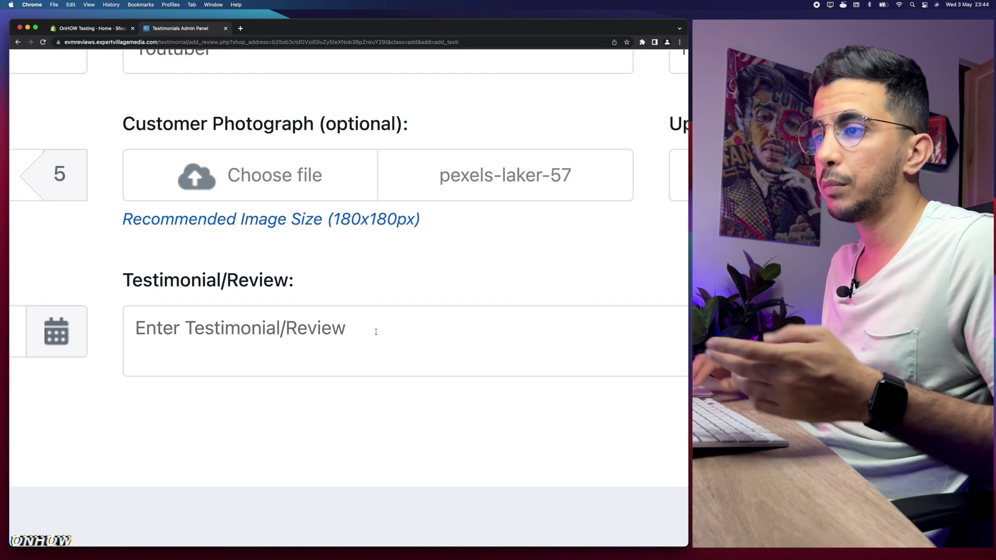
pyautogui.write('This aweso')
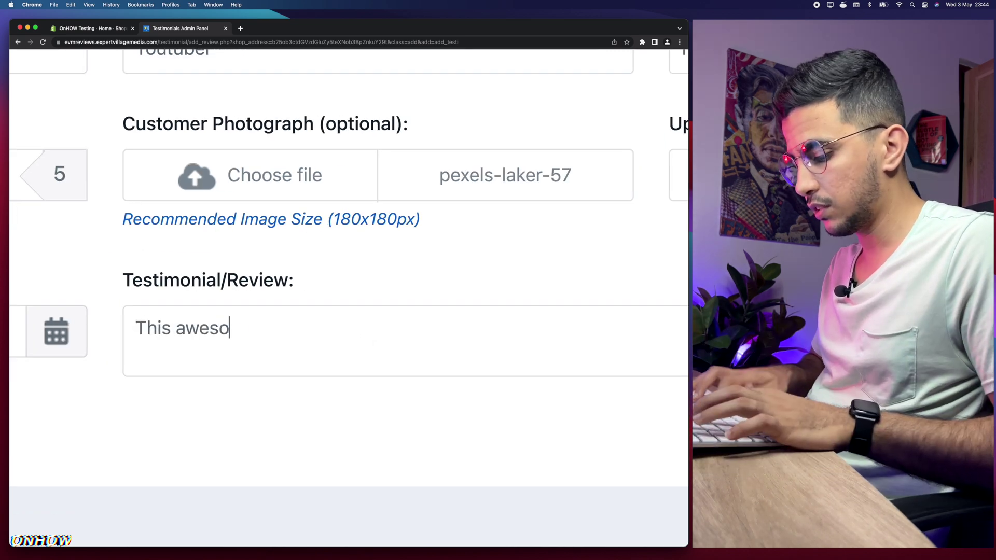
pyautogui.write('me and make sure ')
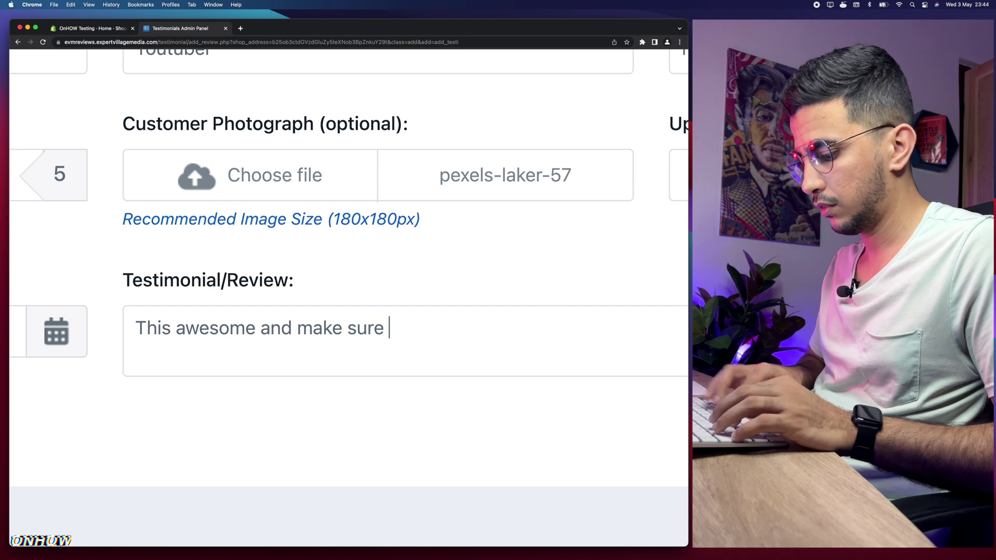
pyautogui.write('you do hit that')
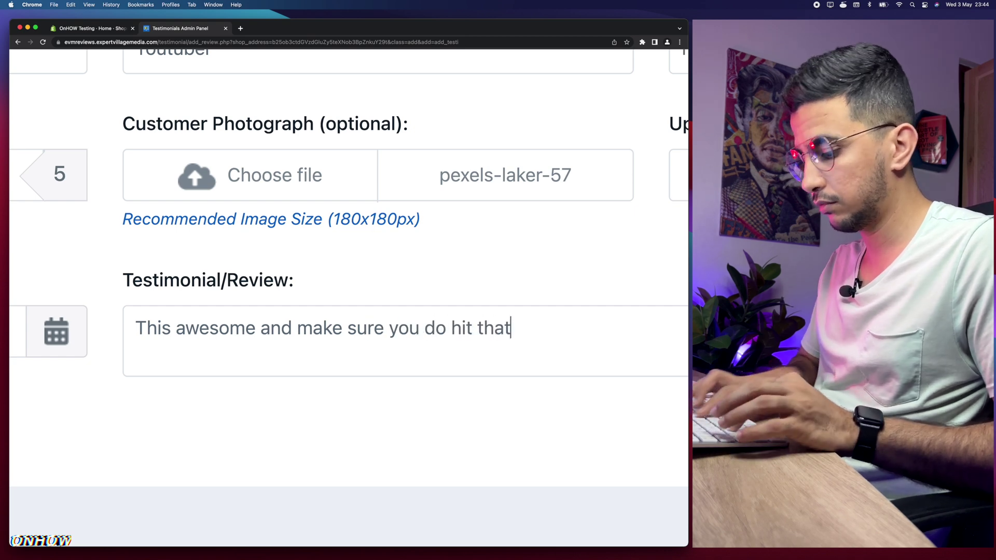
pyautogui.write(' like button')
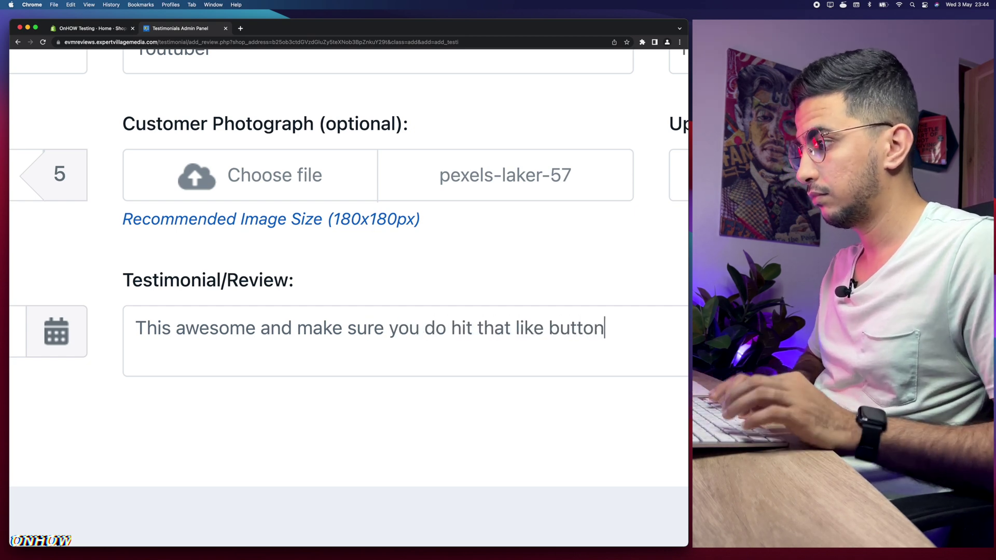
pyautogui.write(' Plea')
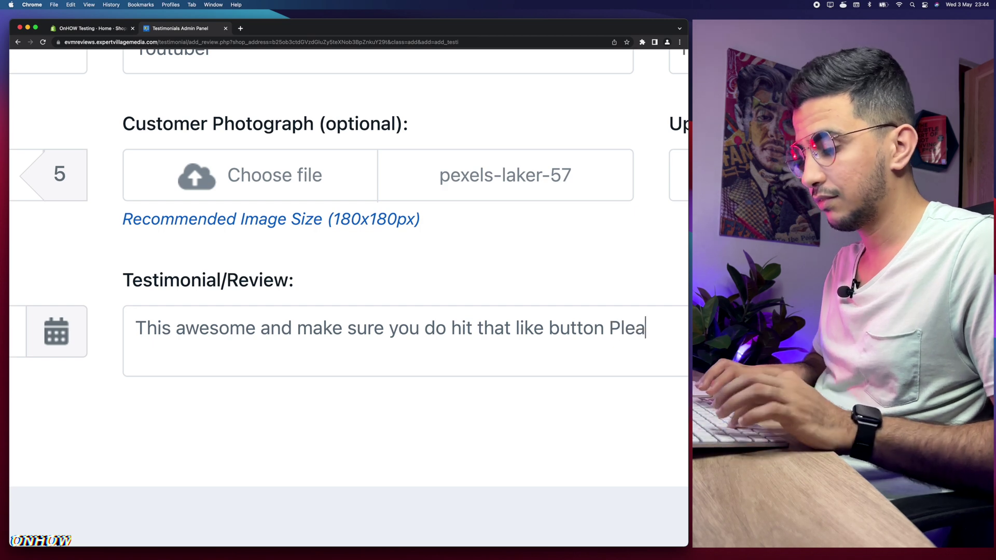
pyautogui.write('se')
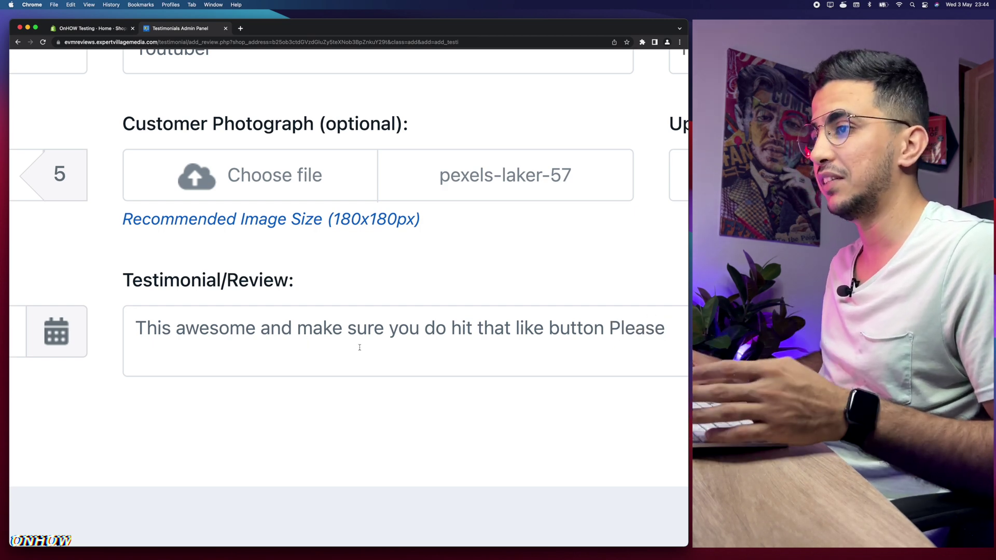
pyautogui.scroll(-5, 360, 347)
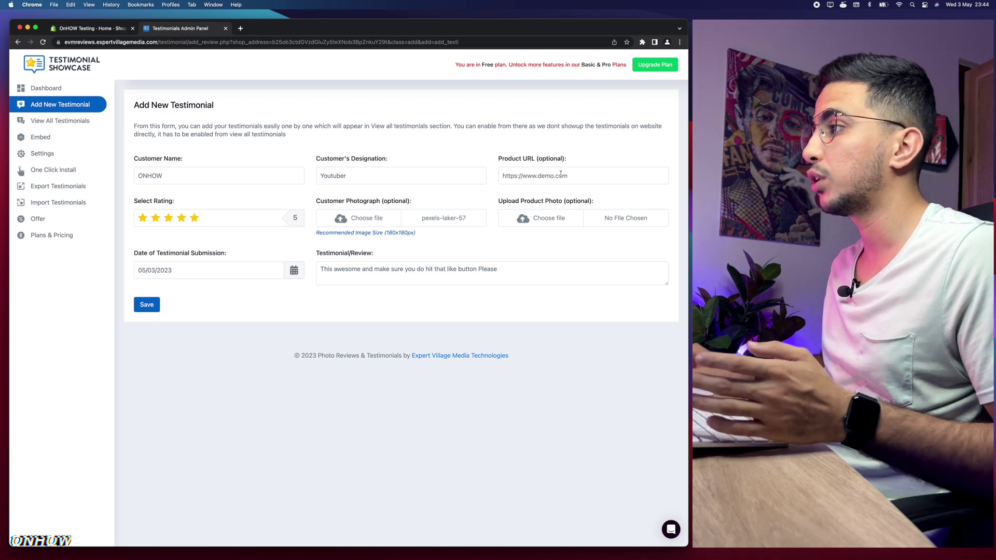
pyautogui.scroll(5, 561, 173)
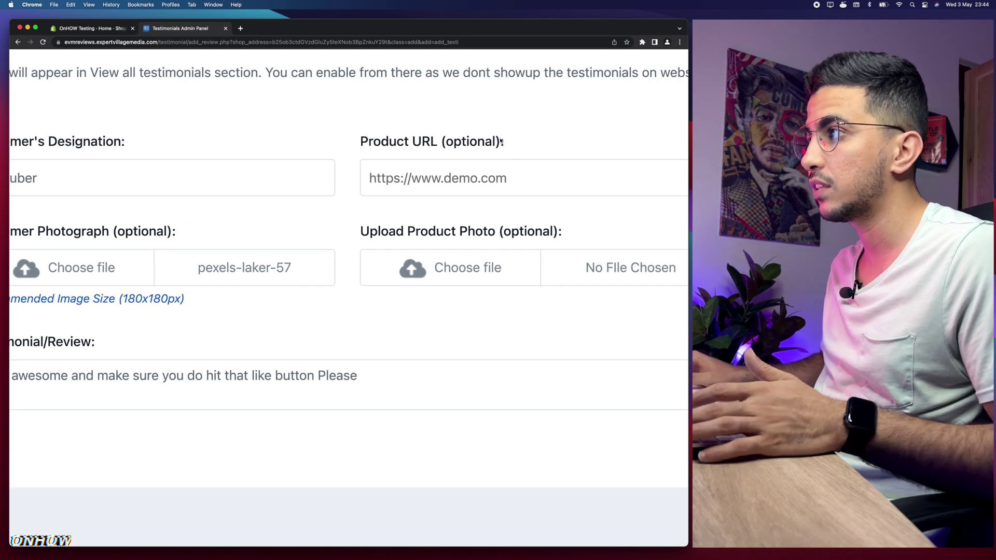
pyautogui.moveTo(500, 141); pyautogui.dragTo(444, 143)
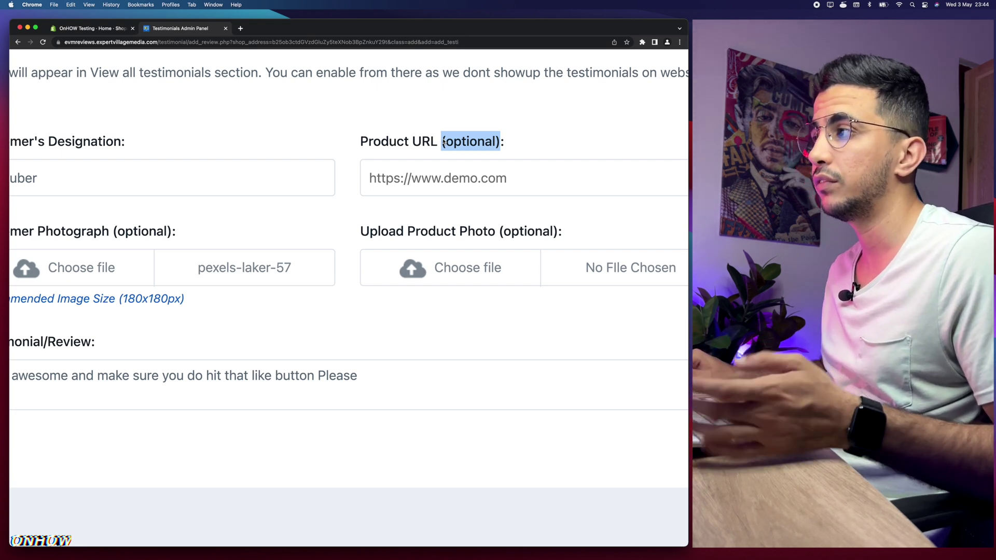
pyautogui.click(454, 178)
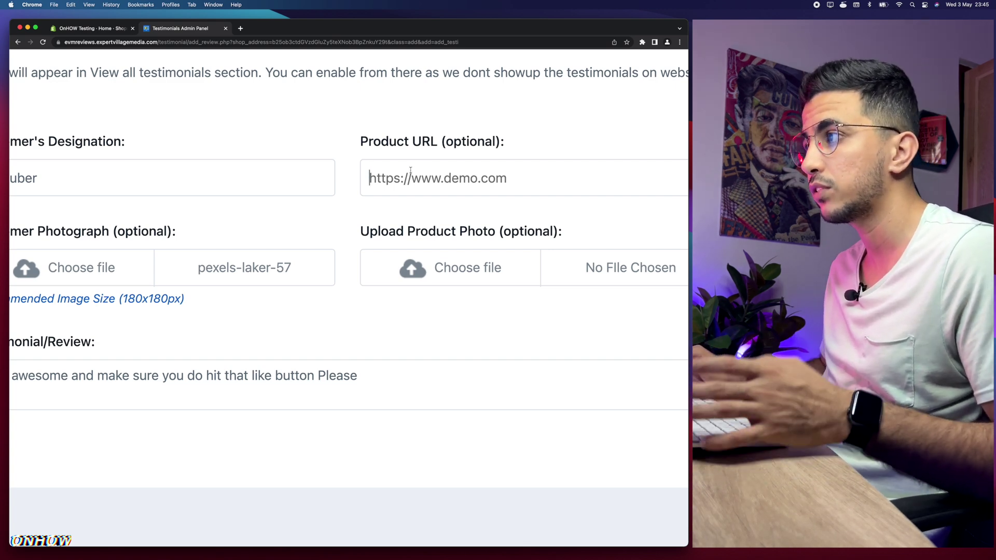
pyautogui.hscroll(3, 390, 207)
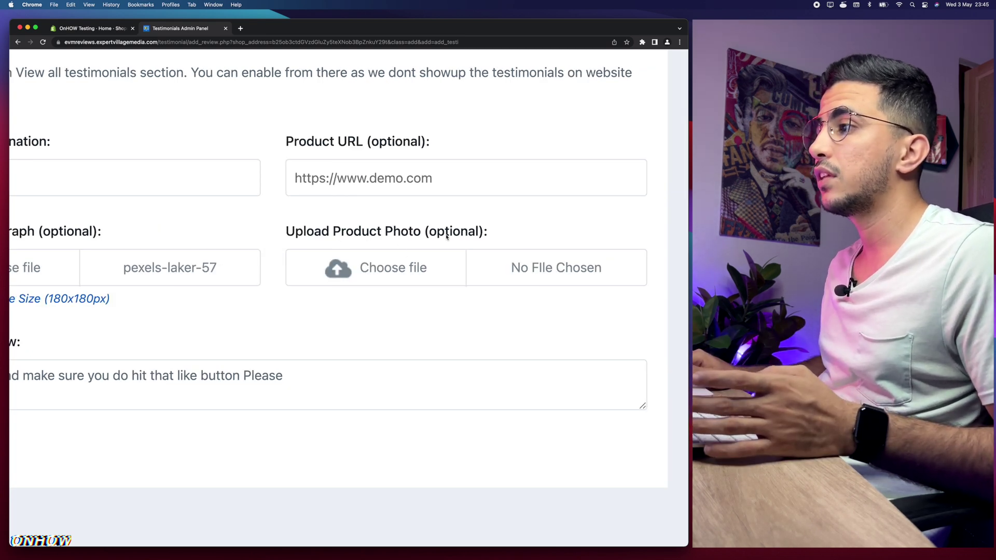
pyautogui.click(376, 268)
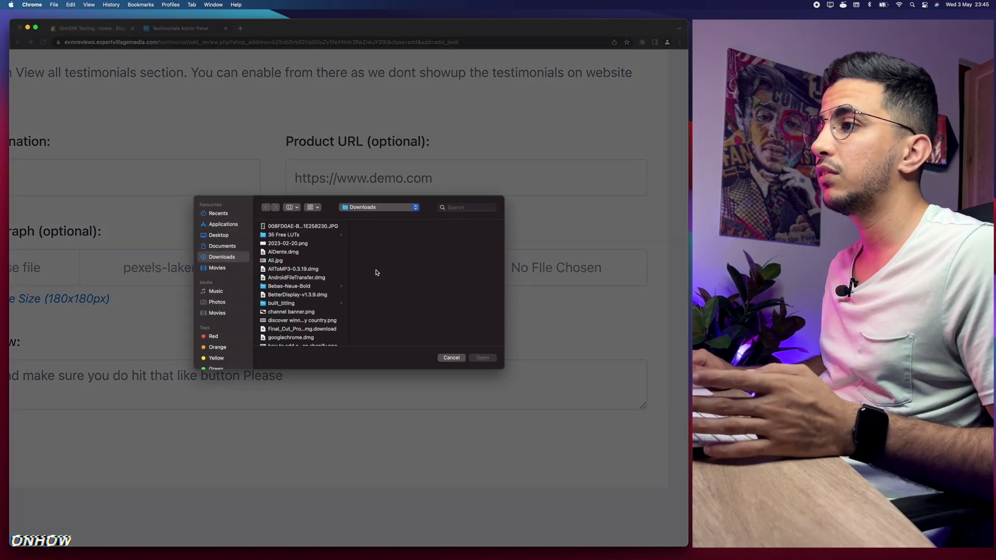
pyautogui.click(449, 358)
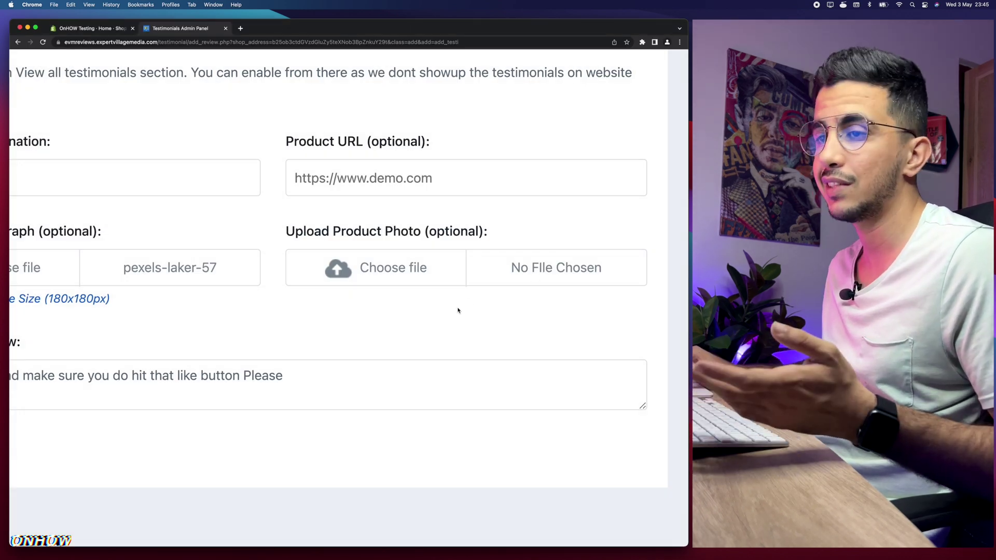
pyautogui.scroll(-5, 458, 310)
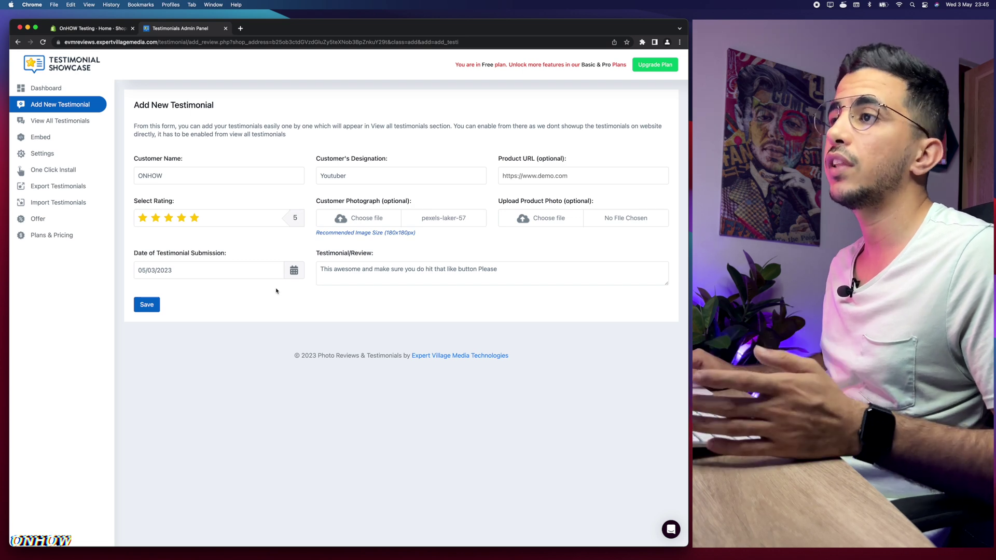
# Save the new testimonial so the list shows all five entries
pyautogui.click(143, 309)
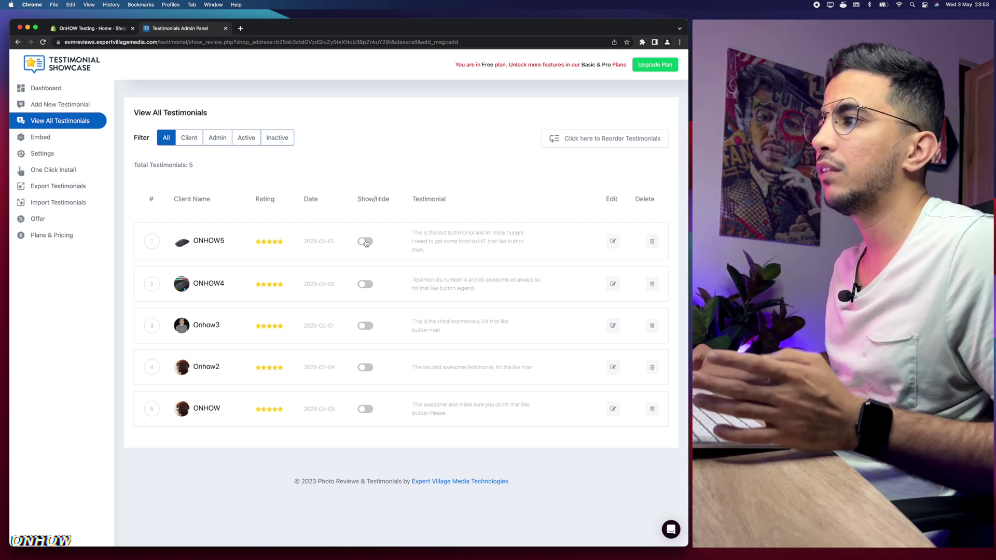
# Switch on the Show toggle for ONHOW5, ONHOW4, Onhow3, Onhow2 and ONHOW
pyautogui.scroll(5, 366, 243)
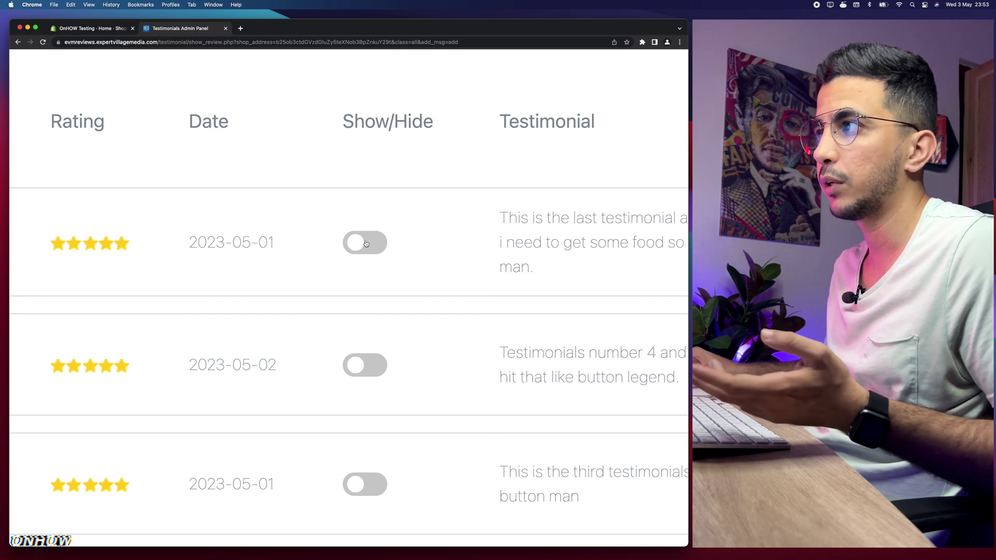
pyautogui.scroll(-5, 366, 243)
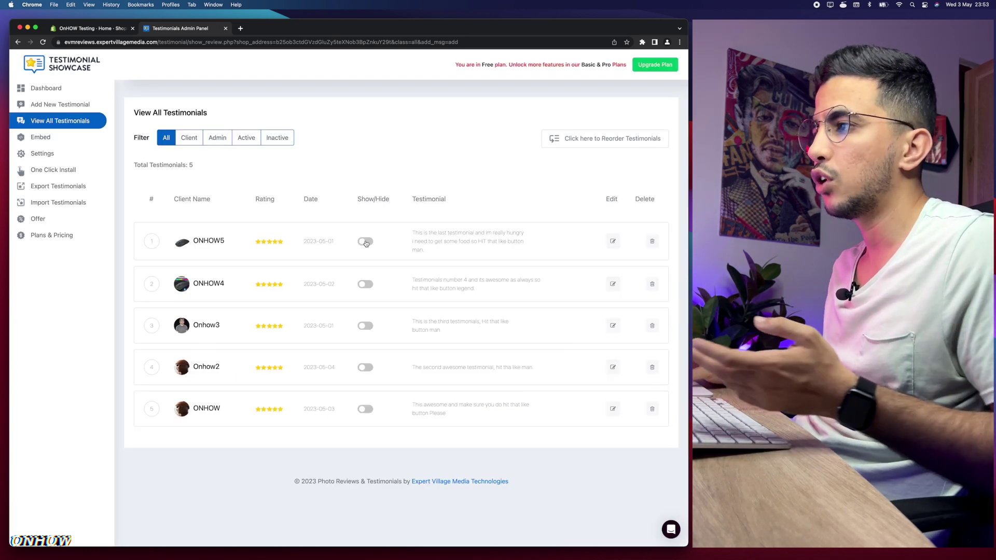
pyautogui.click(365, 242)
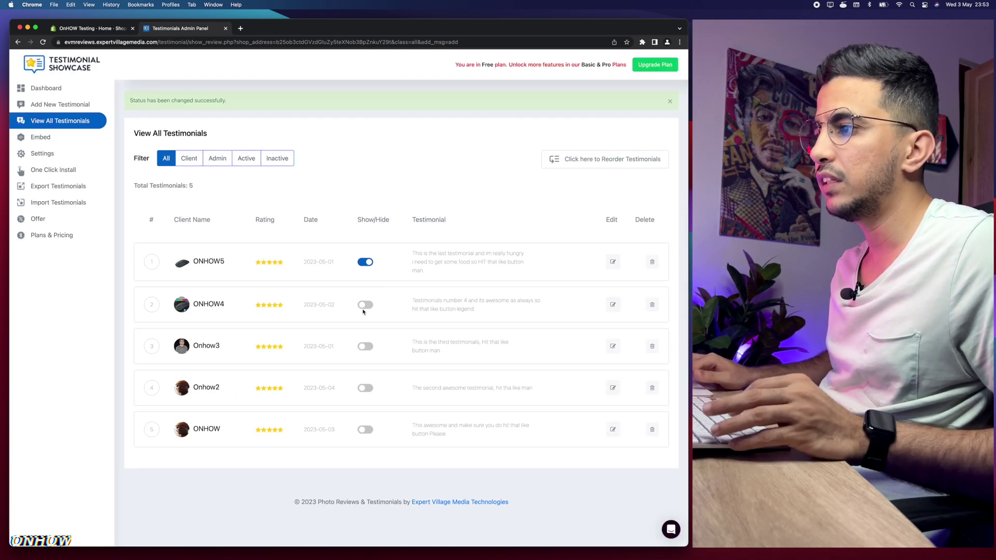
pyautogui.click(365, 305)
pyautogui.click(366, 347)
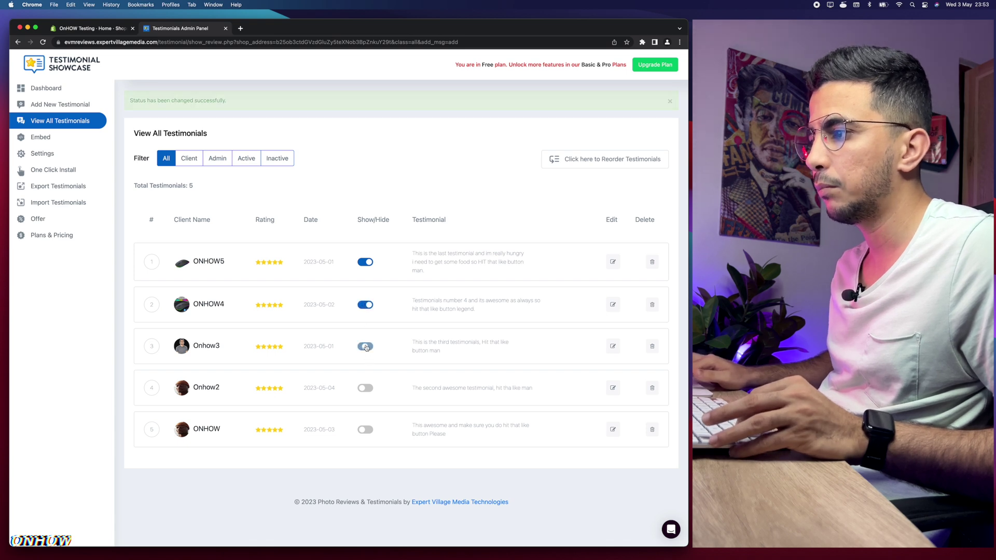
pyautogui.click(366, 361)
pyautogui.click(366, 402)
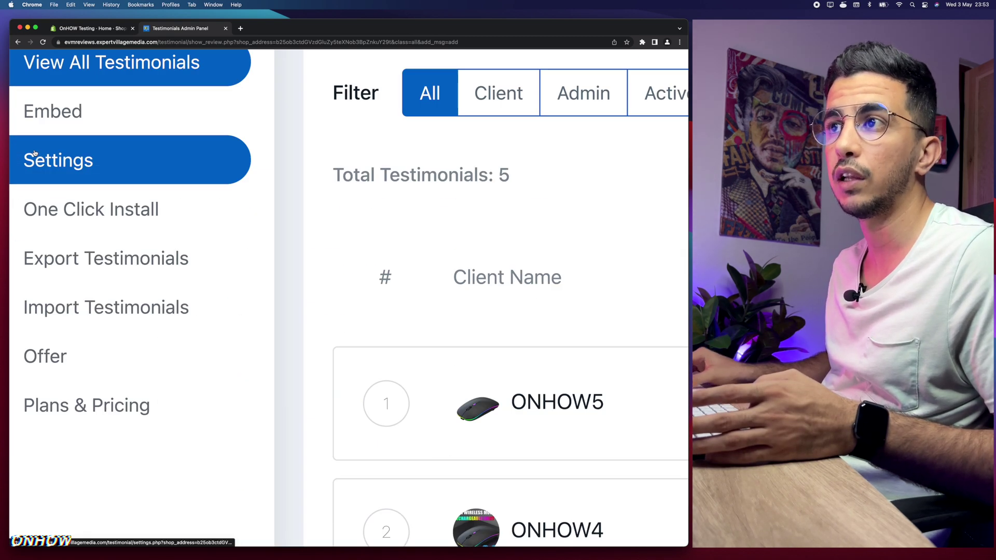
# Open the display Settings and keep Template 3 as the selected template
pyautogui.click(34, 152)
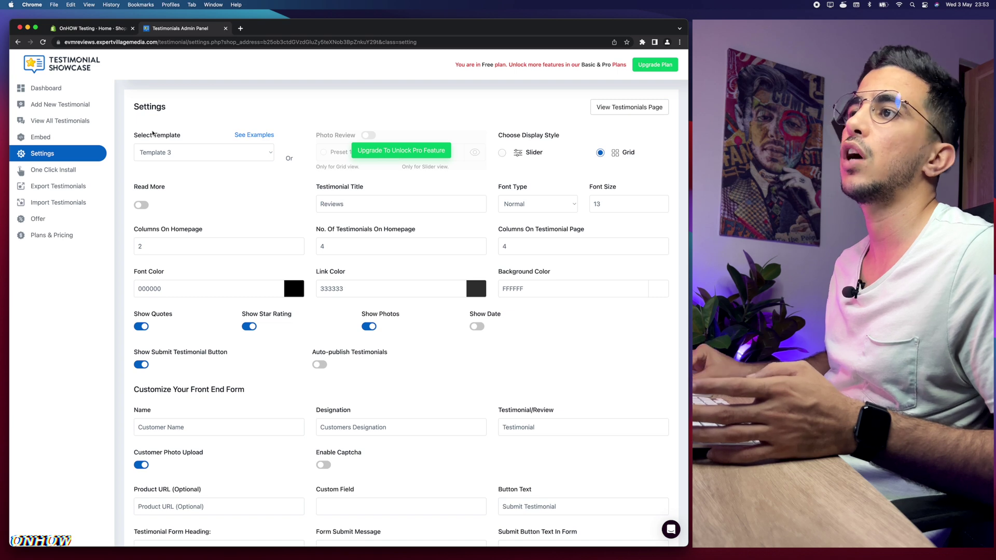
pyautogui.scroll(5, 153, 133)
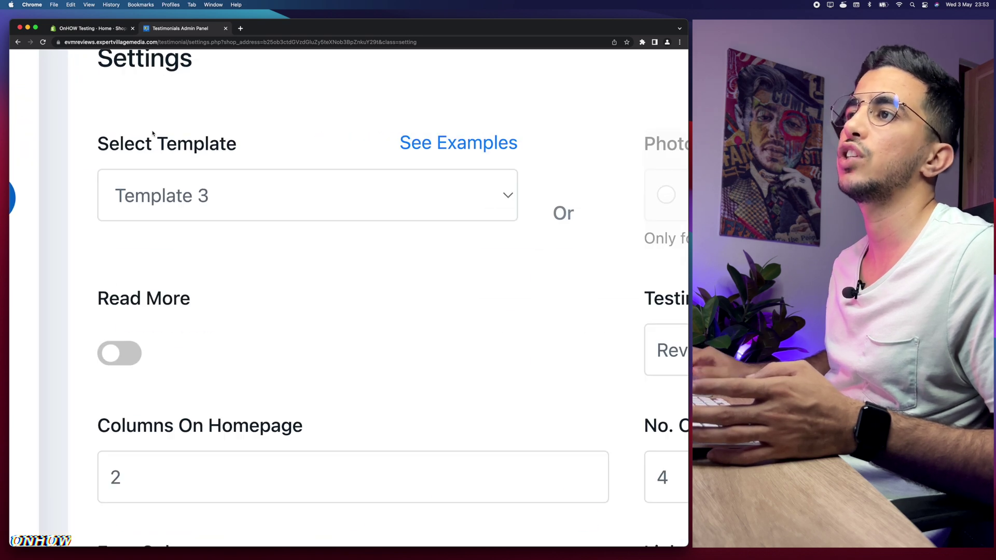
pyautogui.scroll(-5, 200, 148)
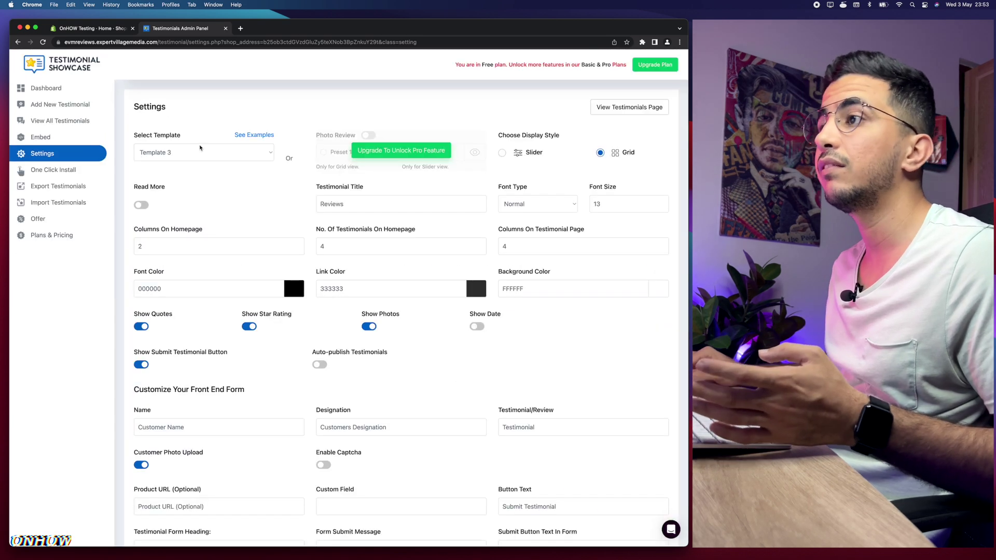
pyautogui.click(201, 150)
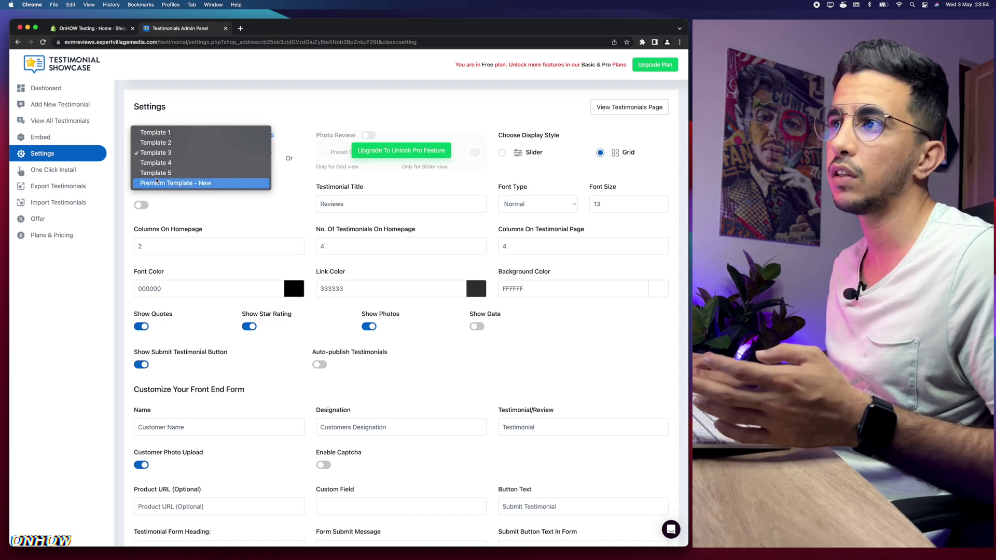
pyautogui.click(177, 157)
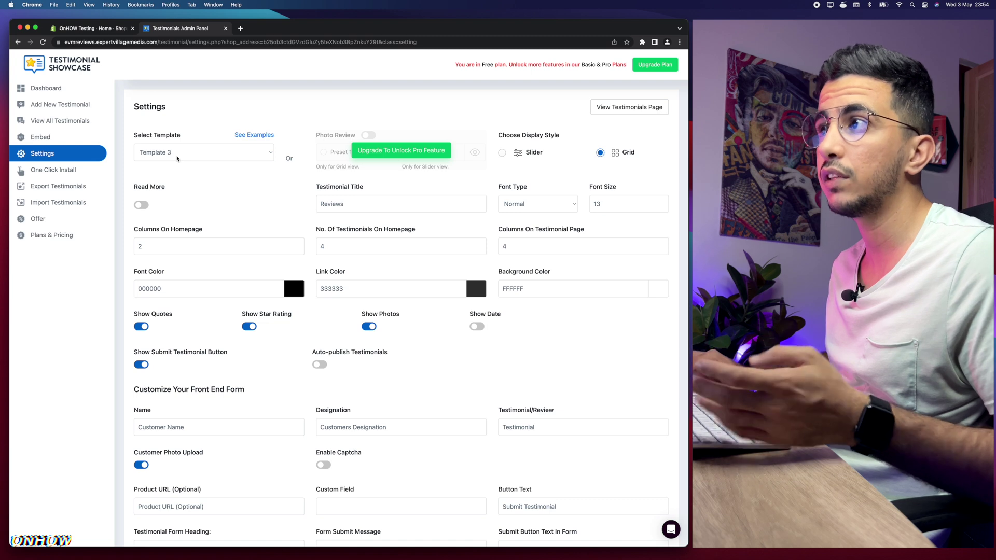
pyautogui.rightClick(256, 134)
pyautogui.click(216, 145)
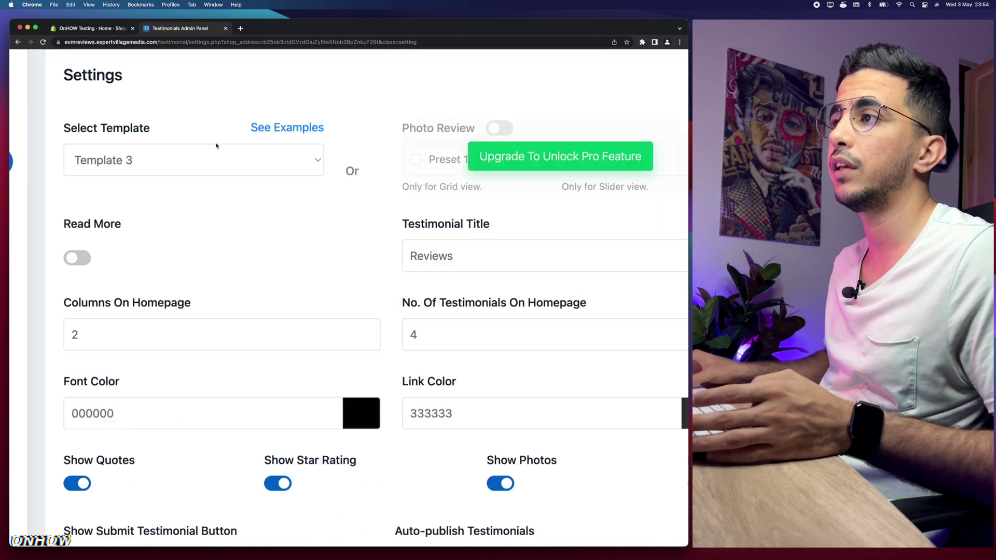
pyautogui.scroll(-5, 216, 146)
# Browse the testimonial template examples and compare them against the app's settings page
pyautogui.click(255, 135)
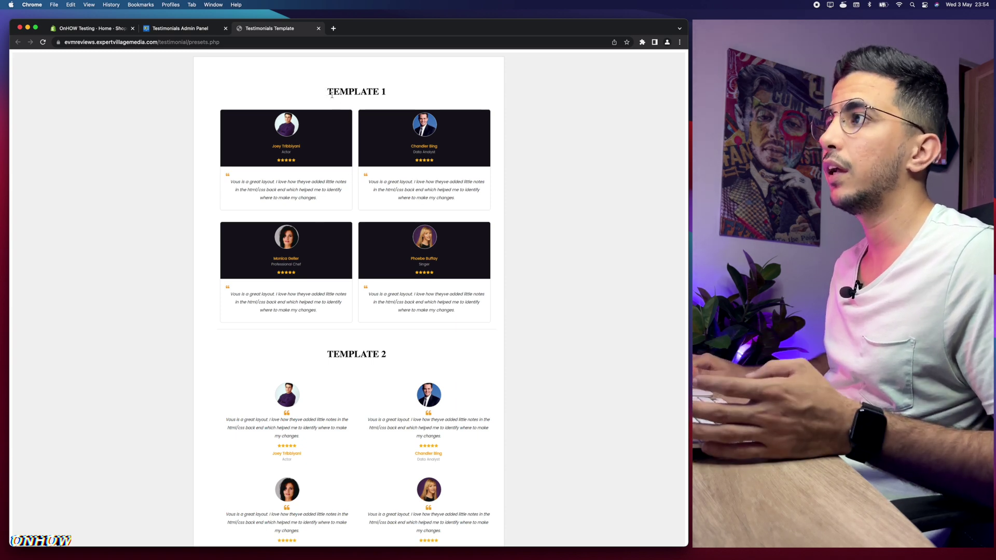
pyautogui.scroll(-7, 358, 249)
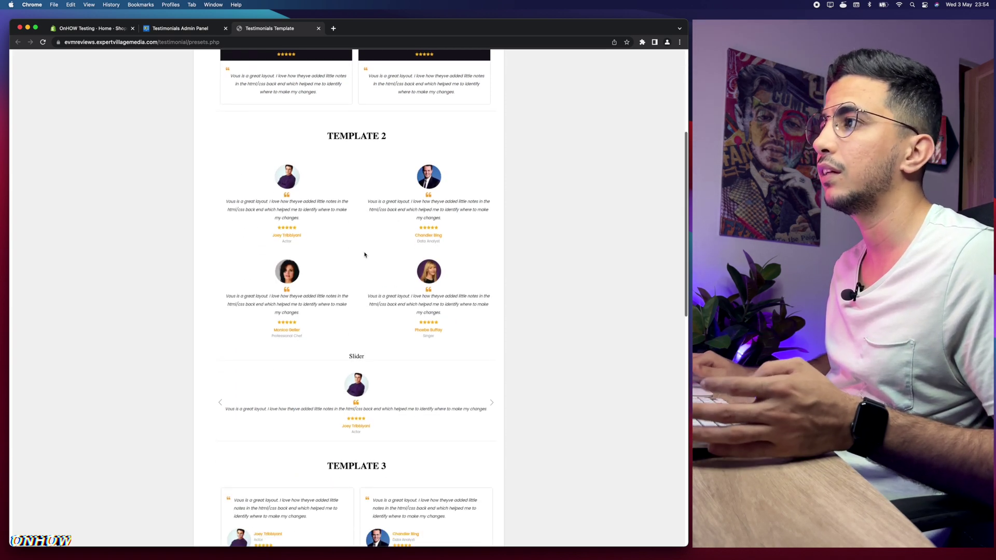
pyautogui.scroll(-10, 372, 312)
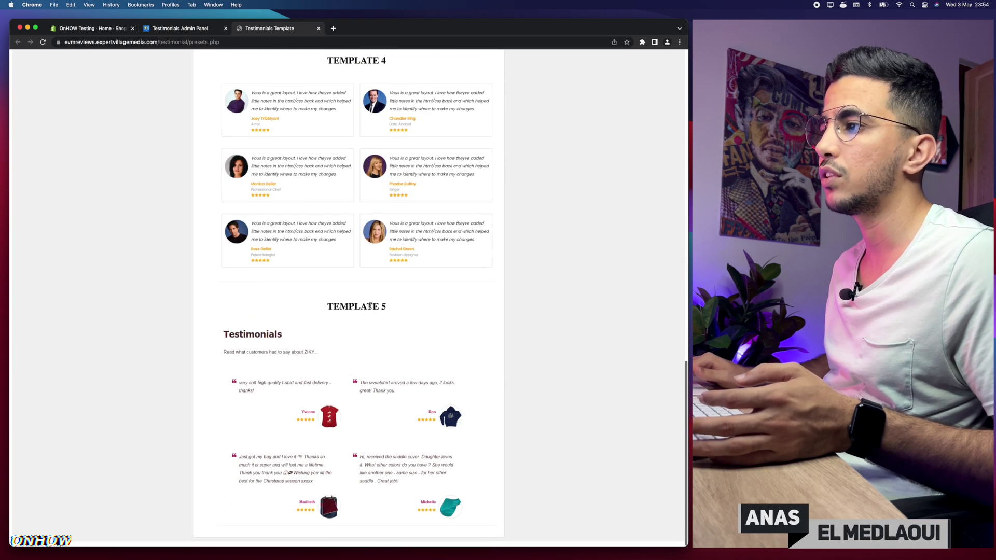
pyautogui.scroll(15, 371, 307)
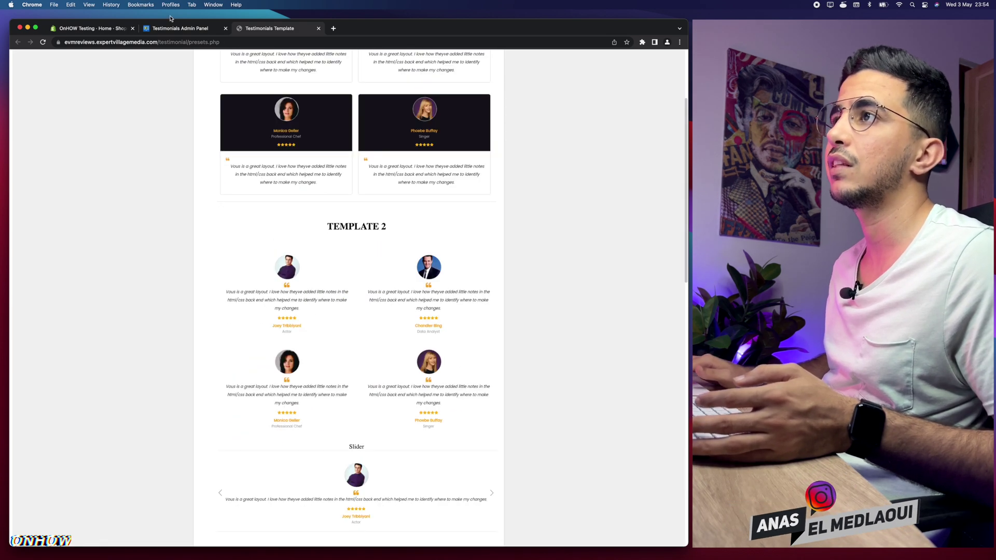
pyautogui.click(167, 28)
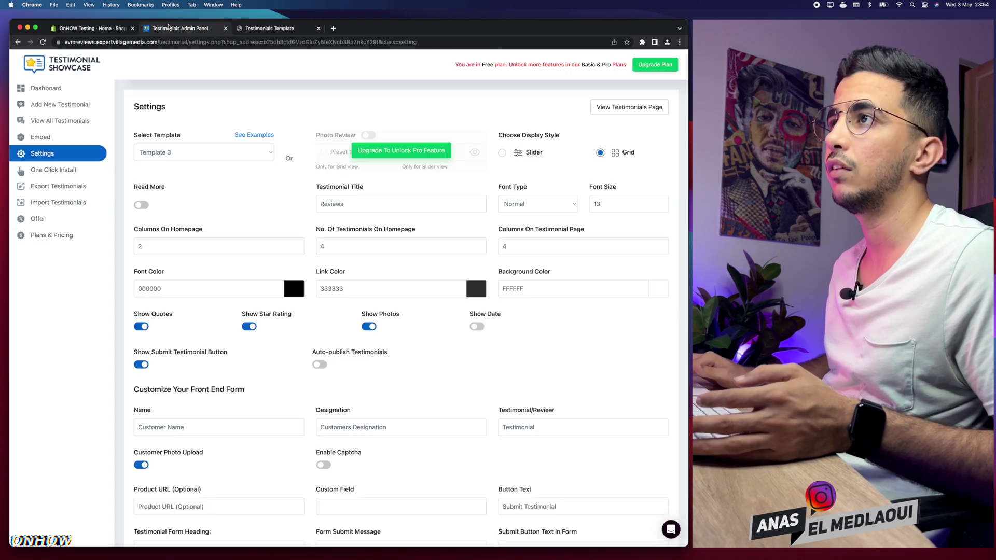
pyautogui.click(291, 28)
pyautogui.scroll(-10, 296, 287)
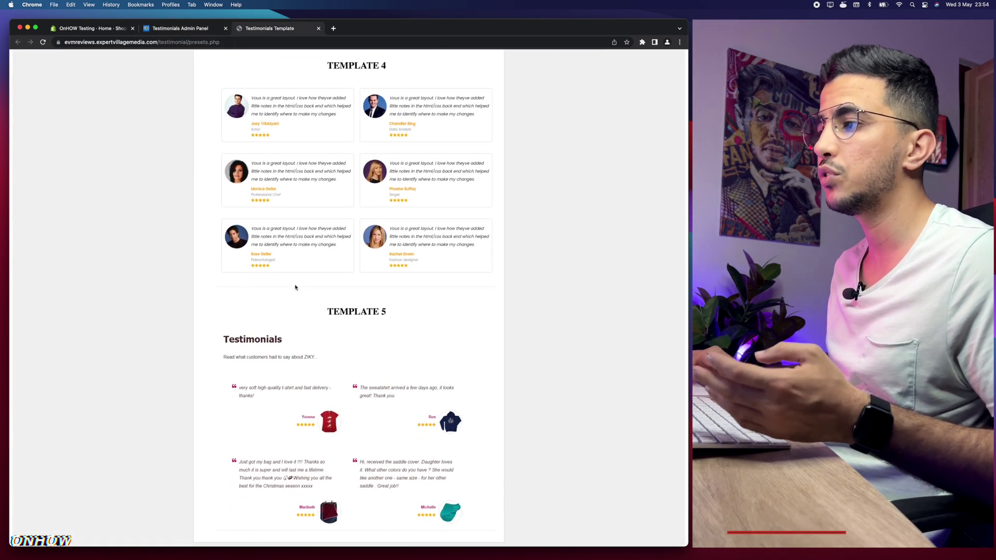
pyautogui.scroll(5, 295, 287)
pyautogui.scroll(10, 295, 287)
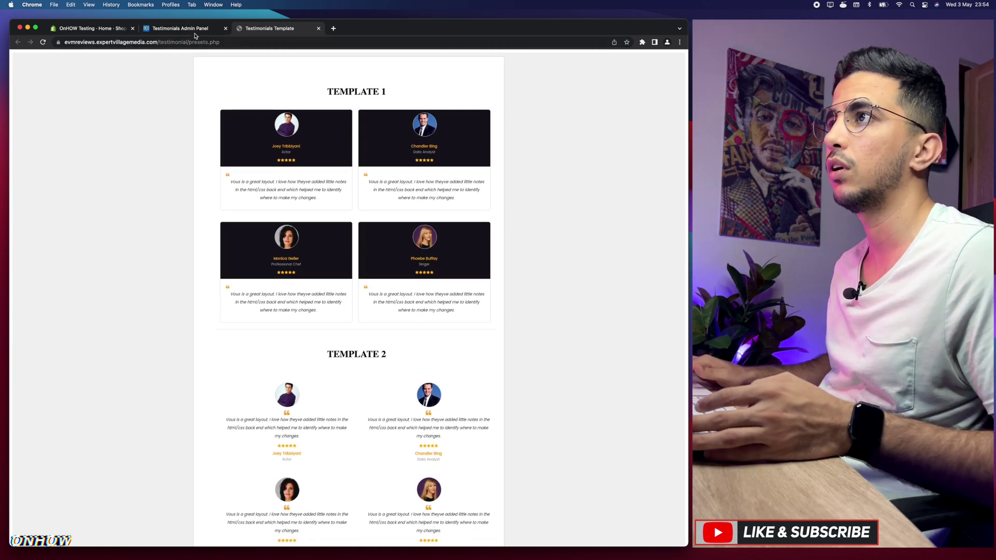
pyautogui.click(195, 30)
# Choose Template 1 as the testimonial display template
pyautogui.click(190, 151)
pyautogui.click(188, 130)
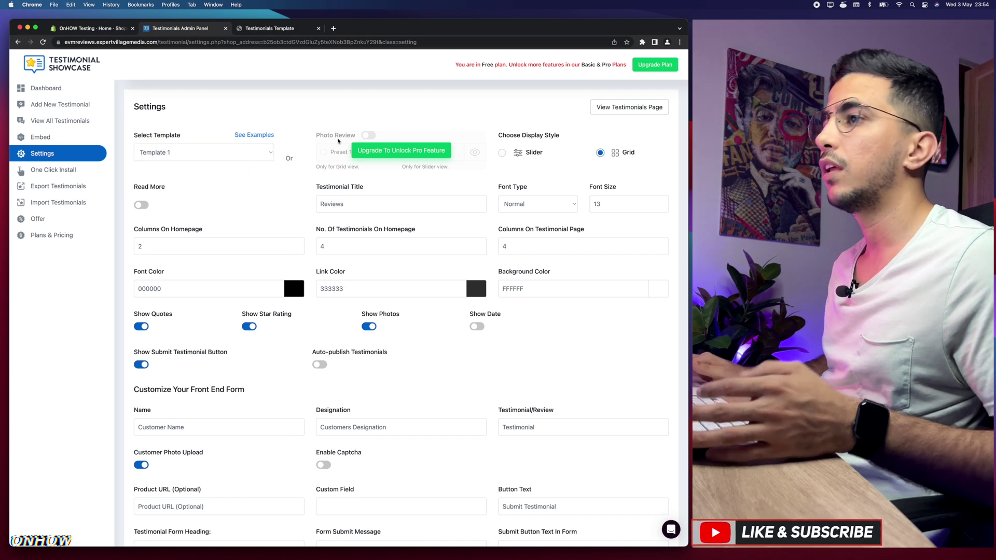
pyautogui.scroll(5, 597, 158)
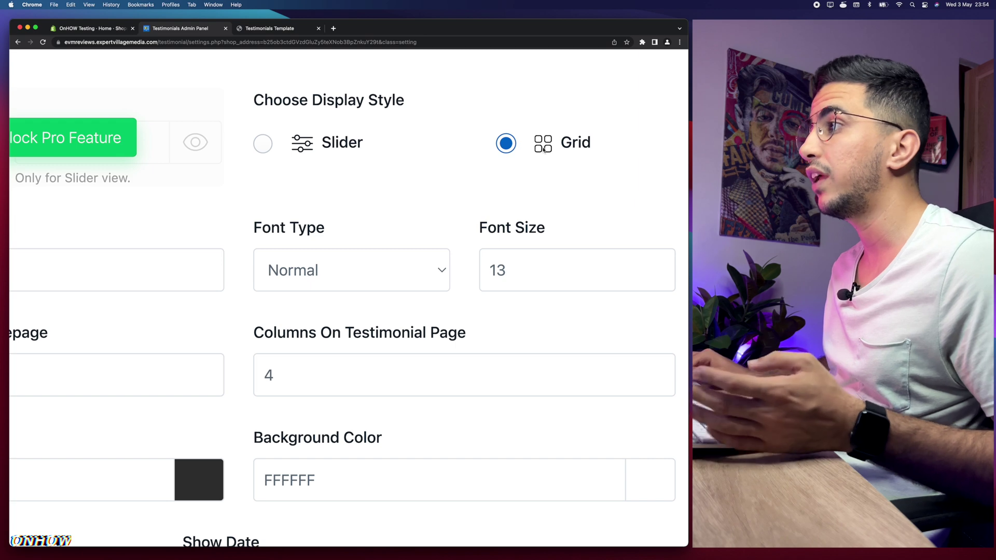
pyautogui.scroll(-5, 293, 147)
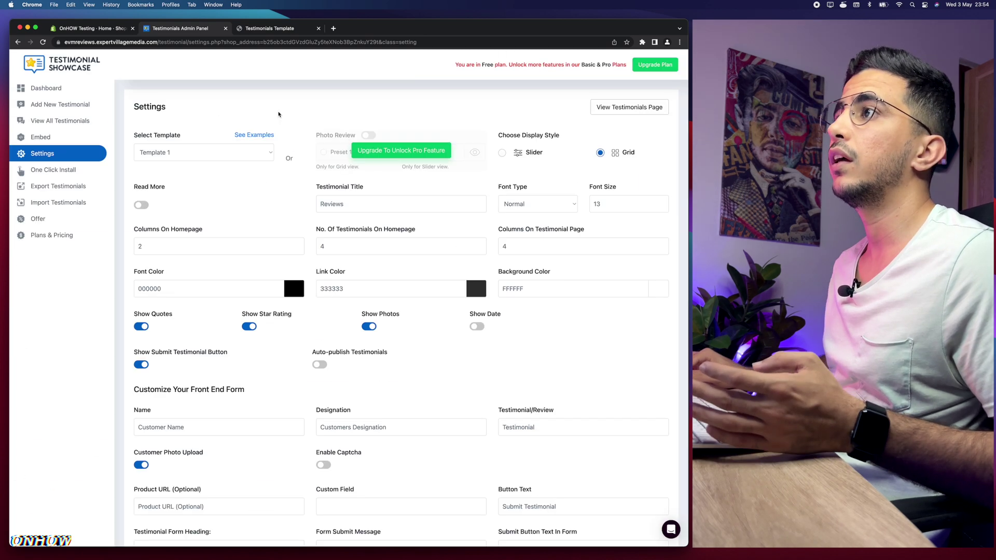
# Recheck the template previews against Template 1, finishing on the Settings page
pyautogui.click(271, 33)
pyautogui.scroll(-15, 370, 260)
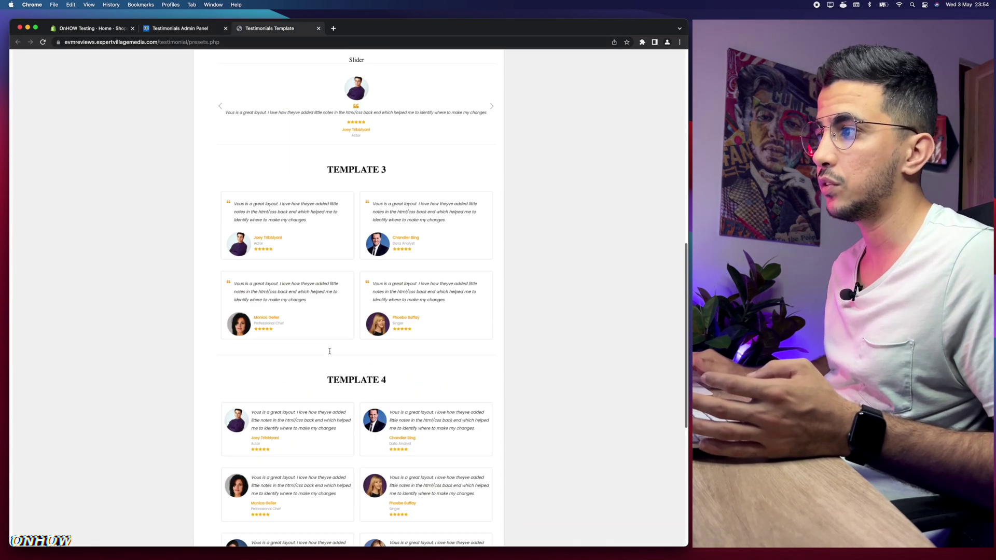
pyautogui.scroll(15, 329, 348)
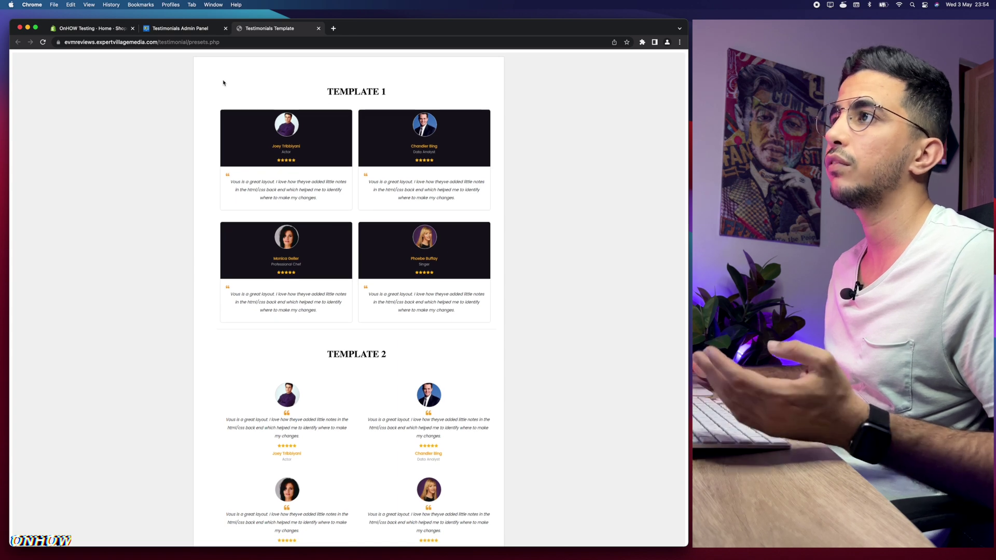
pyautogui.click(197, 28)
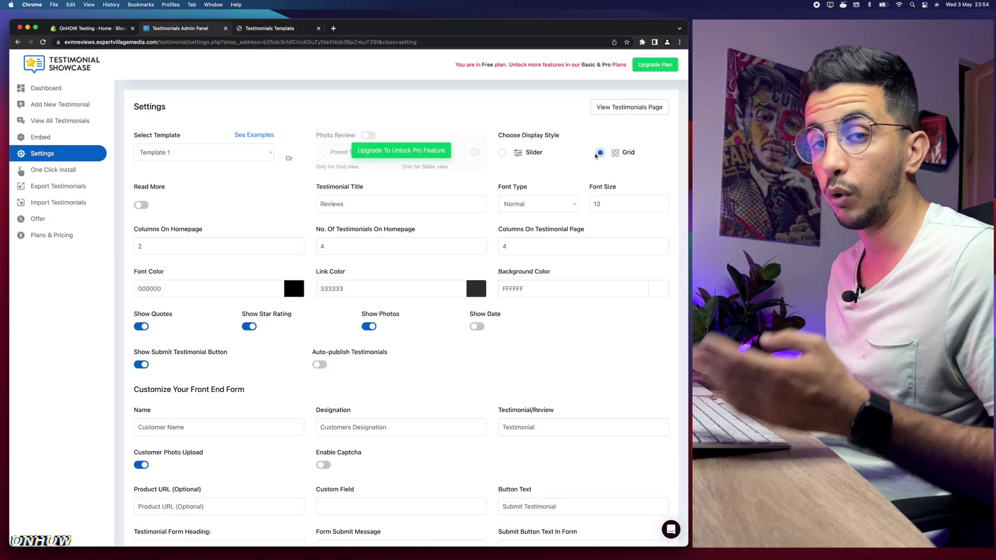
pyautogui.click(291, 29)
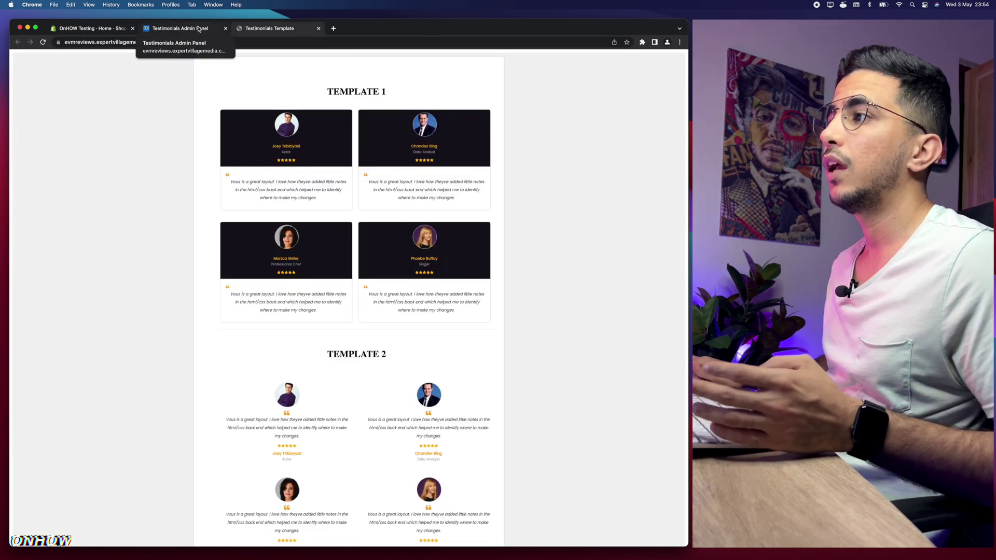
pyautogui.click(181, 28)
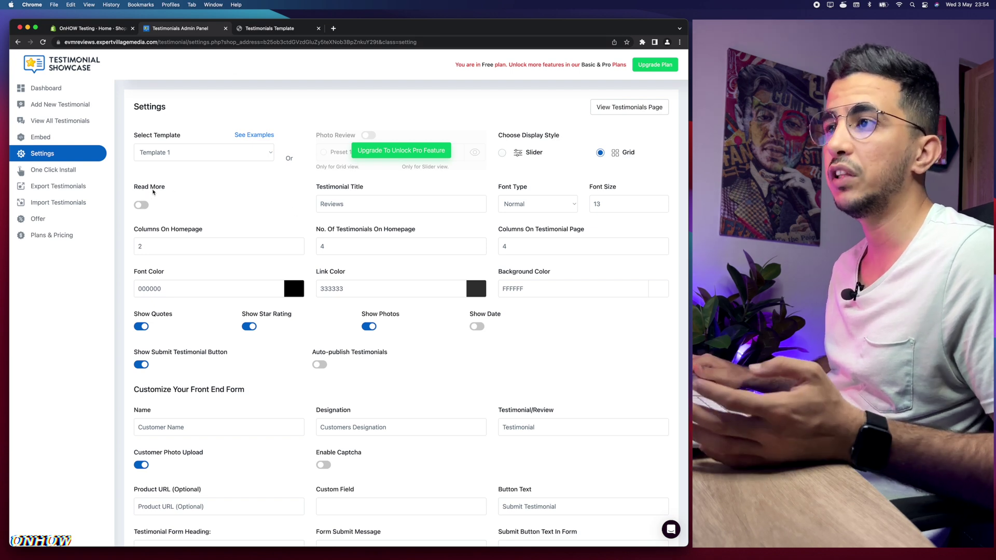
pyautogui.click(141, 205)
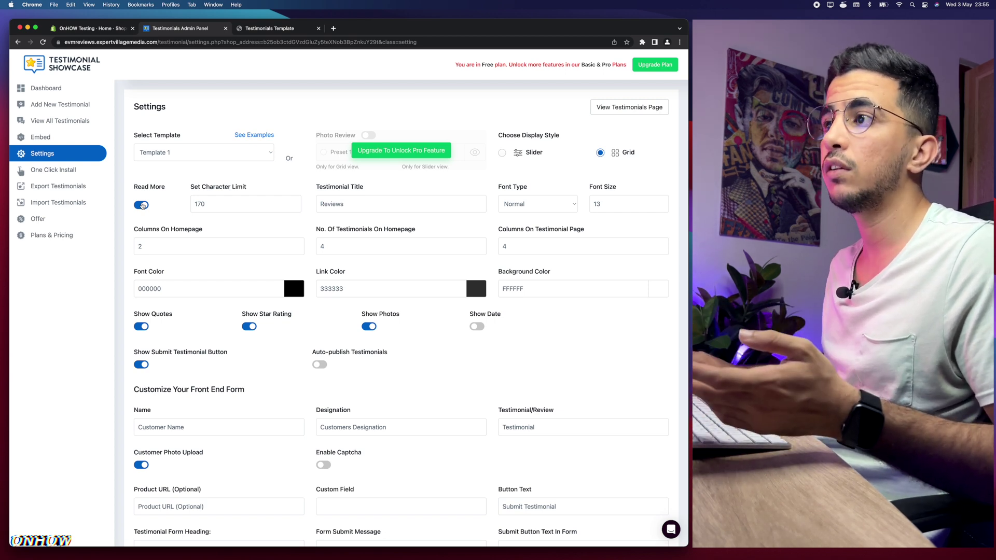
pyautogui.doubleClick(200, 205)
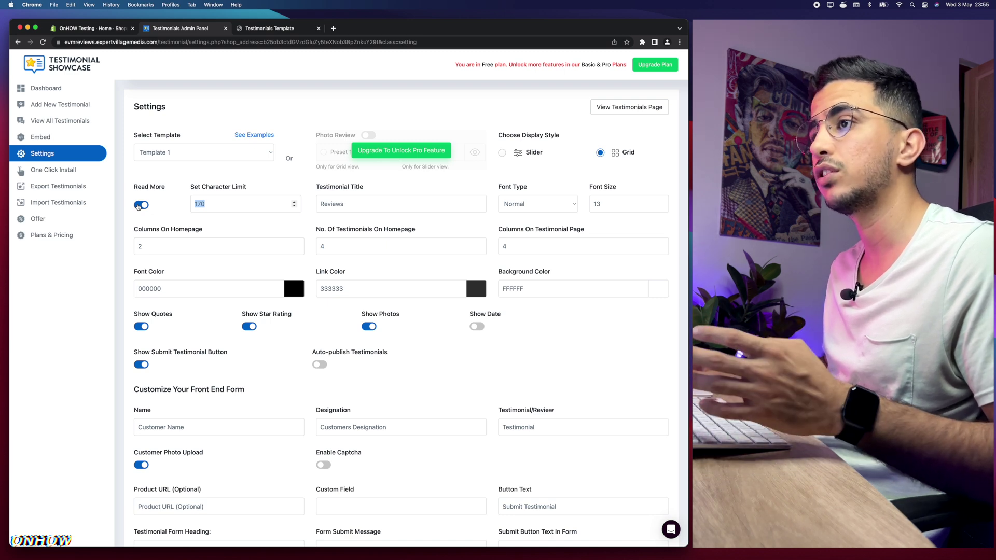
pyautogui.click(140, 205)
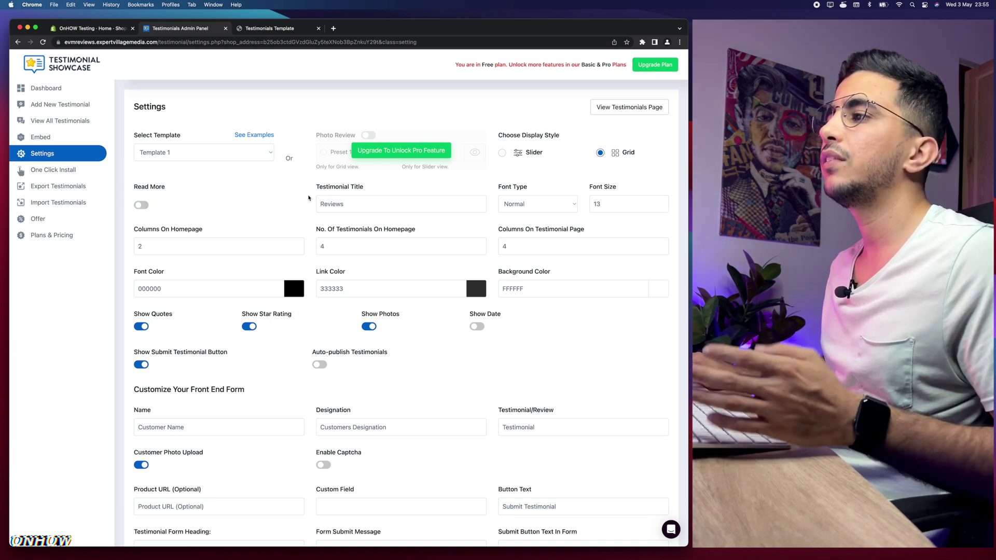
pyautogui.click(349, 210)
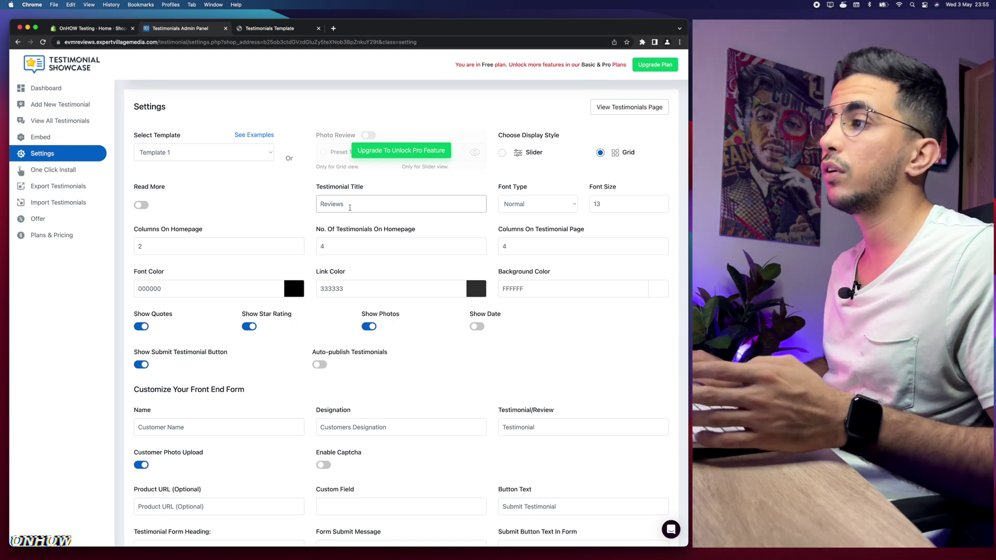
pyautogui.moveTo(356, 208); pyautogui.dragTo(310, 208)
pyautogui.scroll(5, 340, 197)
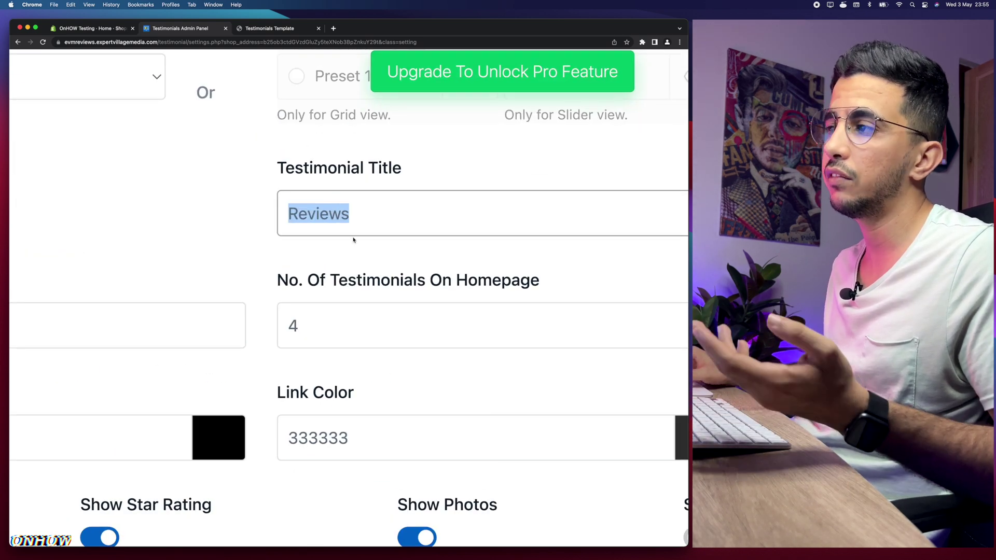
pyautogui.scroll(-5, 353, 239)
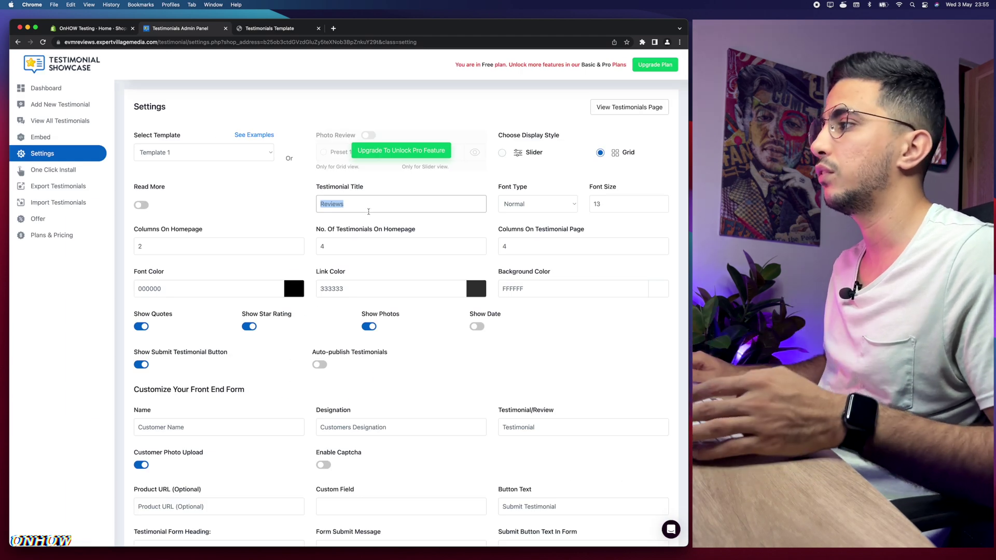
pyautogui.click(527, 210)
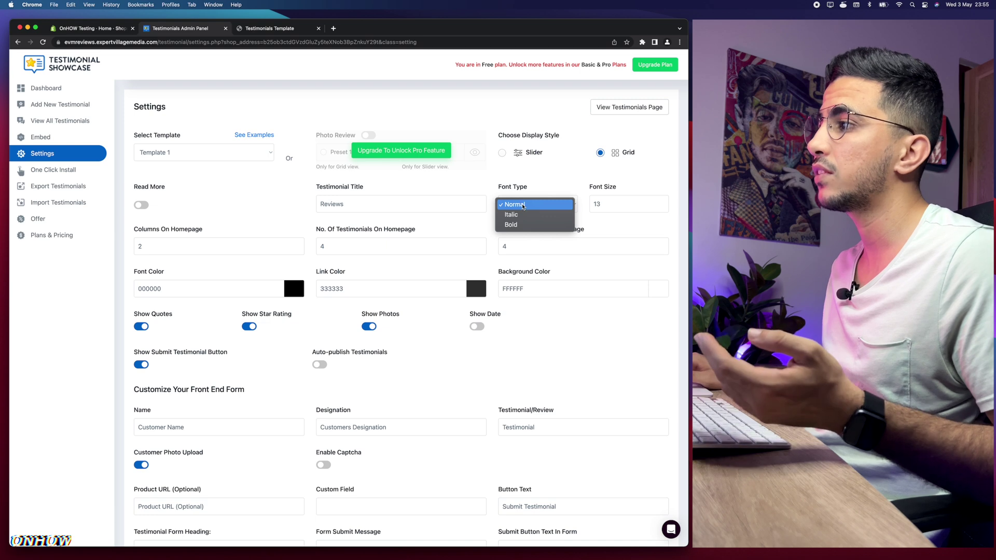
pyautogui.click(561, 205)
pyautogui.moveTo(626, 189); pyautogui.dragTo(582, 188)
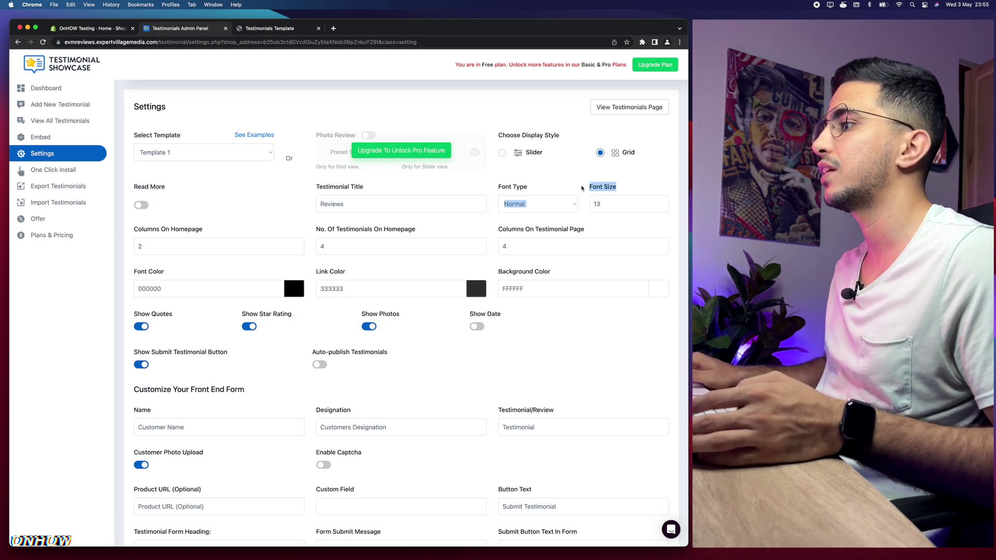
pyautogui.click(133, 231)
pyautogui.moveTo(133, 231); pyautogui.dragTo(200, 234)
pyautogui.click(291, 28)
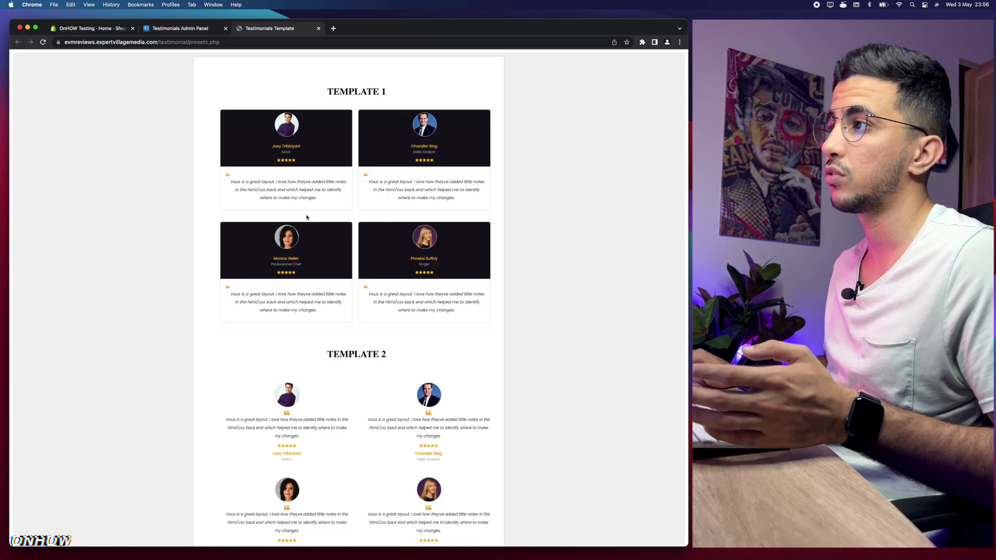
pyautogui.click(182, 32)
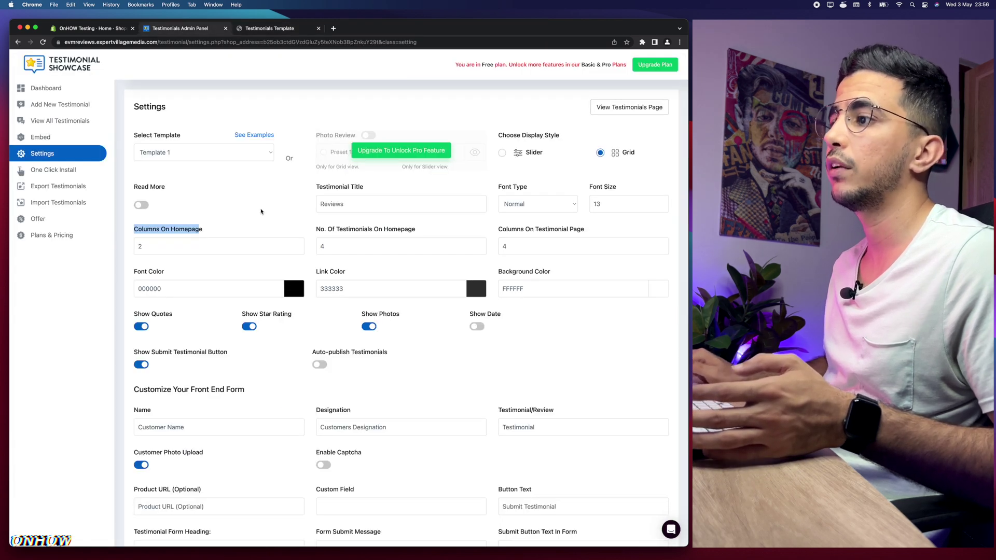
pyautogui.click(321, 247)
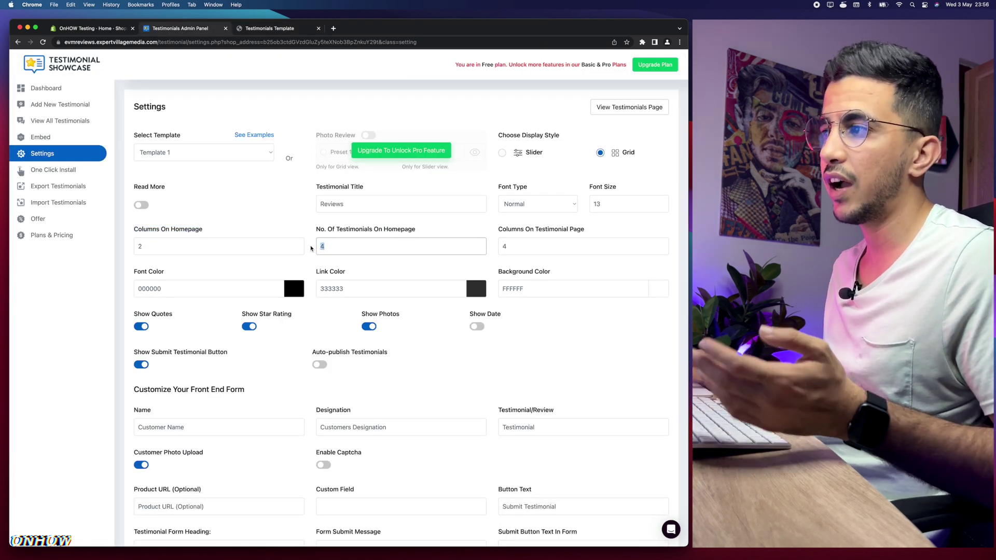
pyautogui.moveTo(129, 275); pyautogui.dragTo(582, 297)
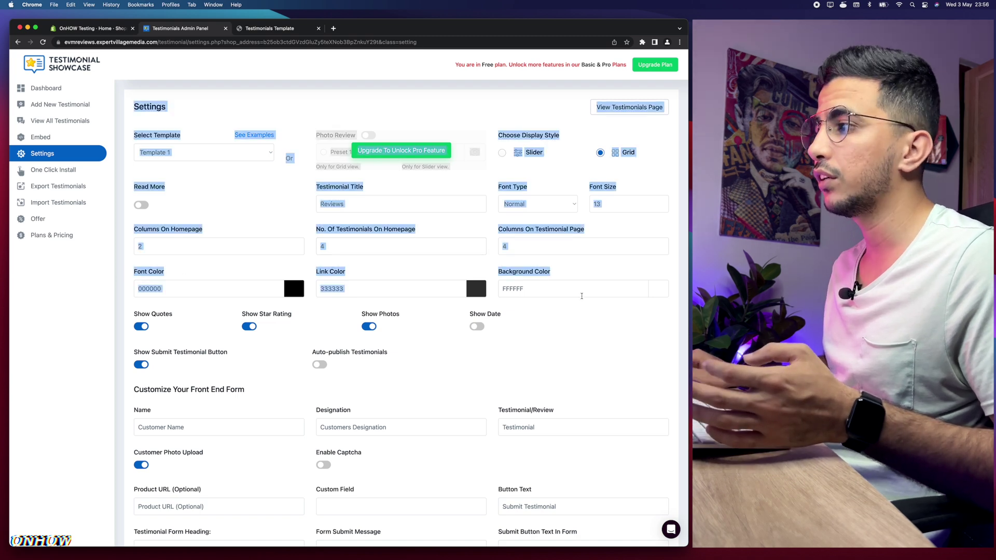
pyautogui.click(364, 273)
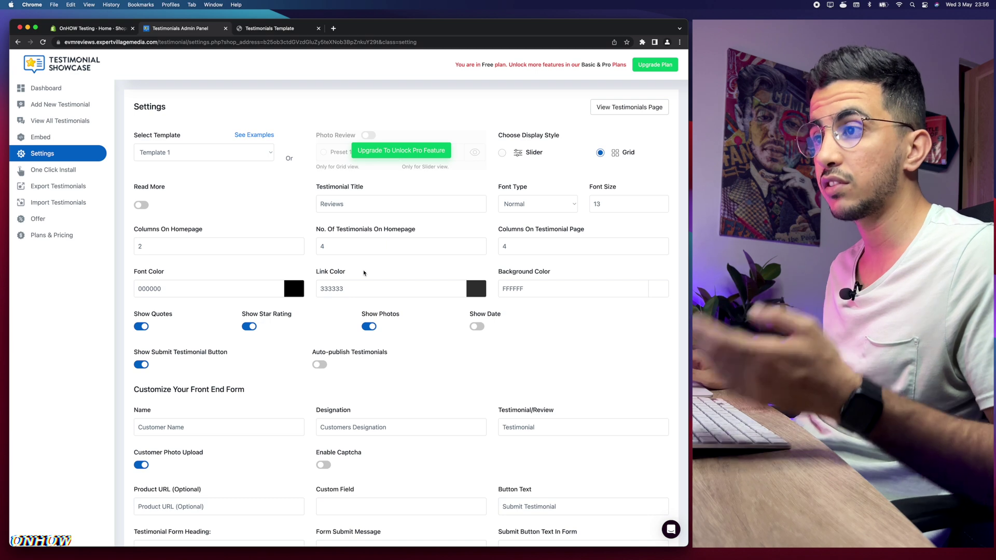
pyautogui.scroll(-2, 364, 273)
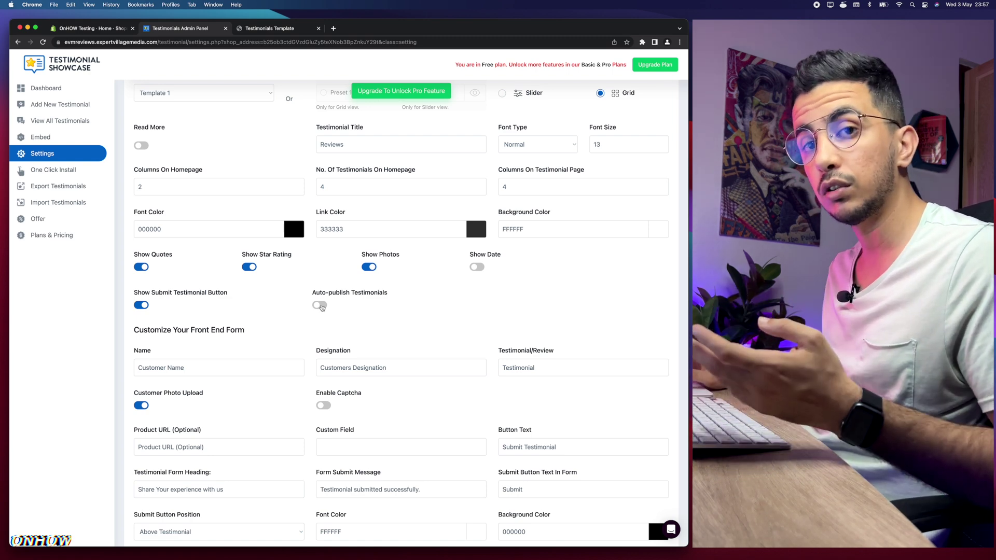
# Switch on Auto-publish Testimonials
pyautogui.click(320, 306)
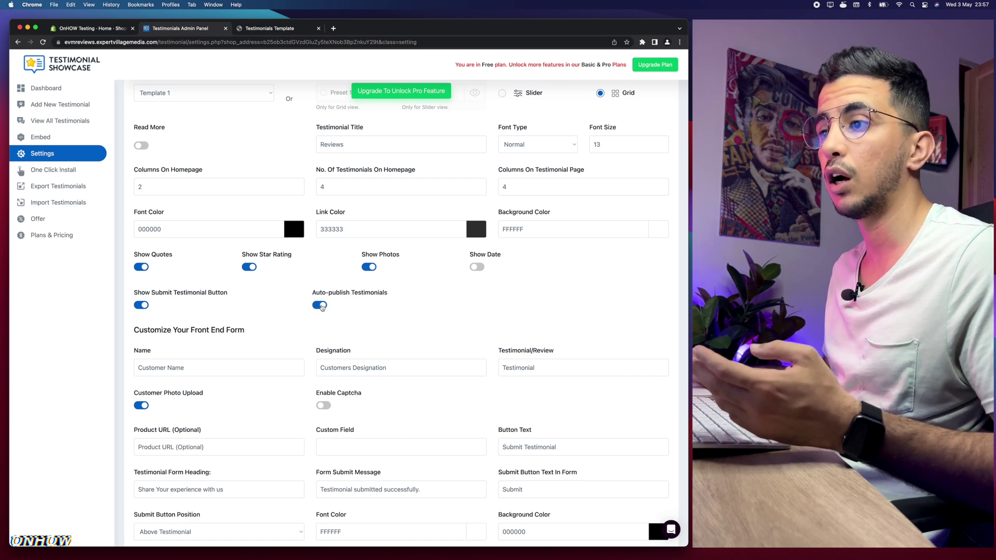
pyautogui.scroll(-3, 322, 307)
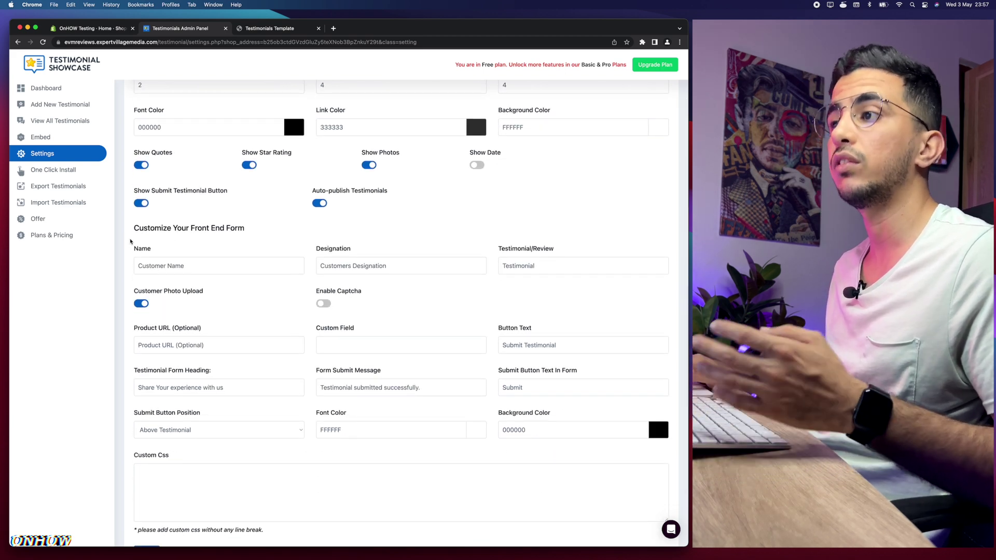
pyautogui.moveTo(131, 242); pyautogui.dragTo(559, 433)
pyautogui.click(307, 223)
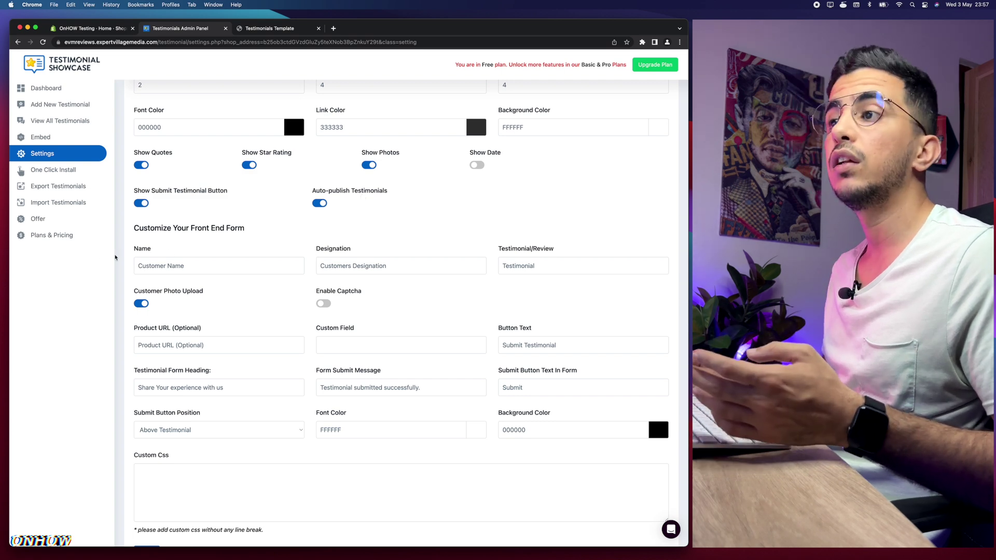
# Rename the form's Name field label from Customer Name to Client Name
pyautogui.click(141, 264)
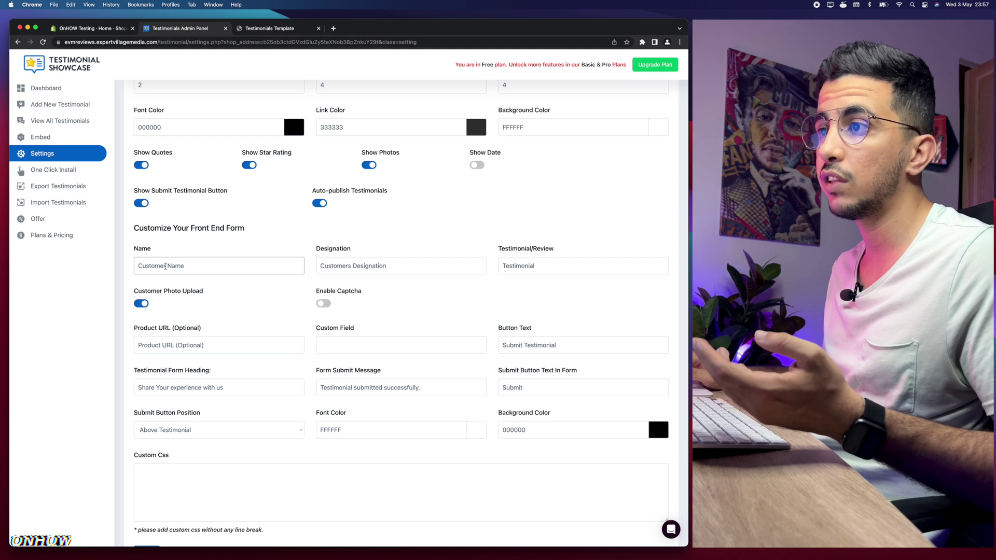
pyautogui.doubleClick(165, 266)
pyautogui.write('Client')
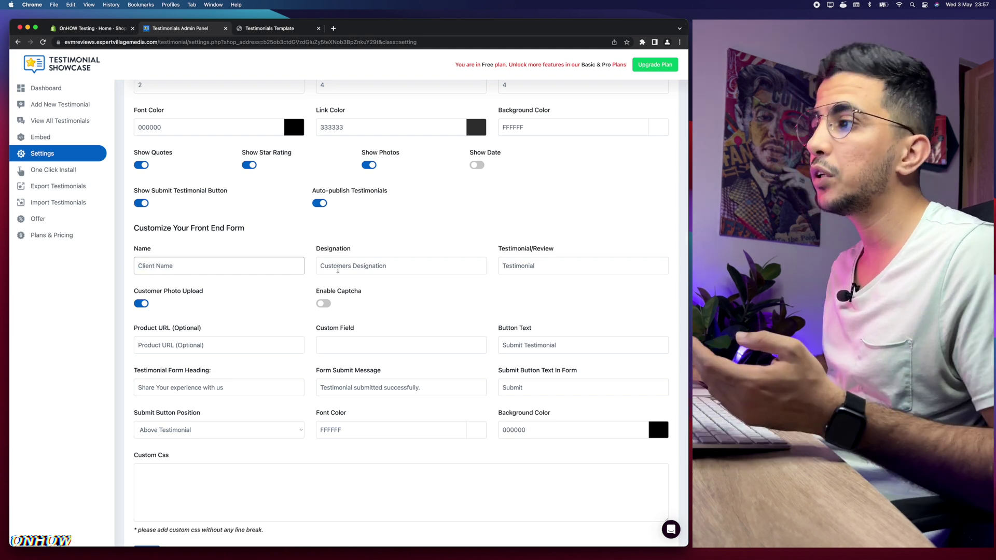
pyautogui.moveTo(332, 267); pyautogui.dragTo(324, 266)
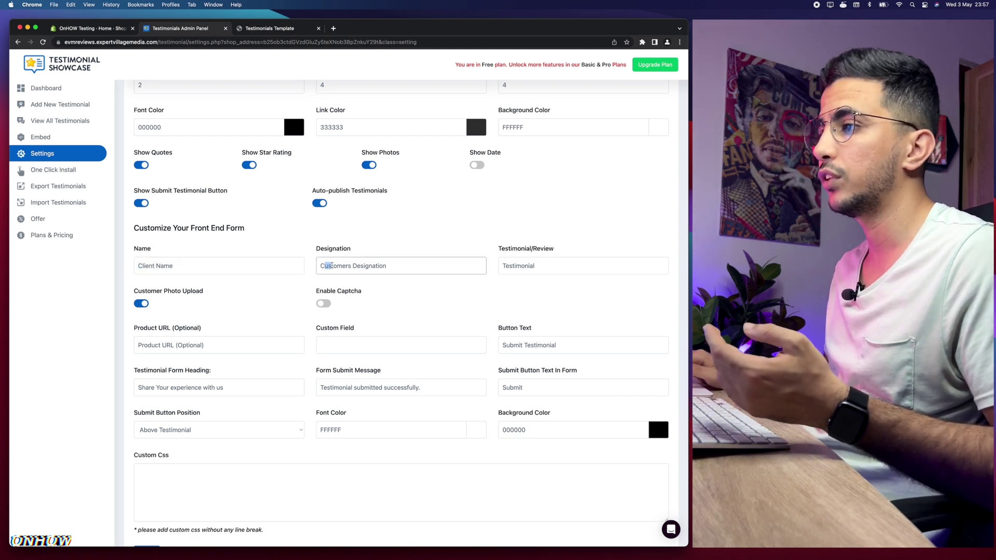
pyautogui.click(313, 303)
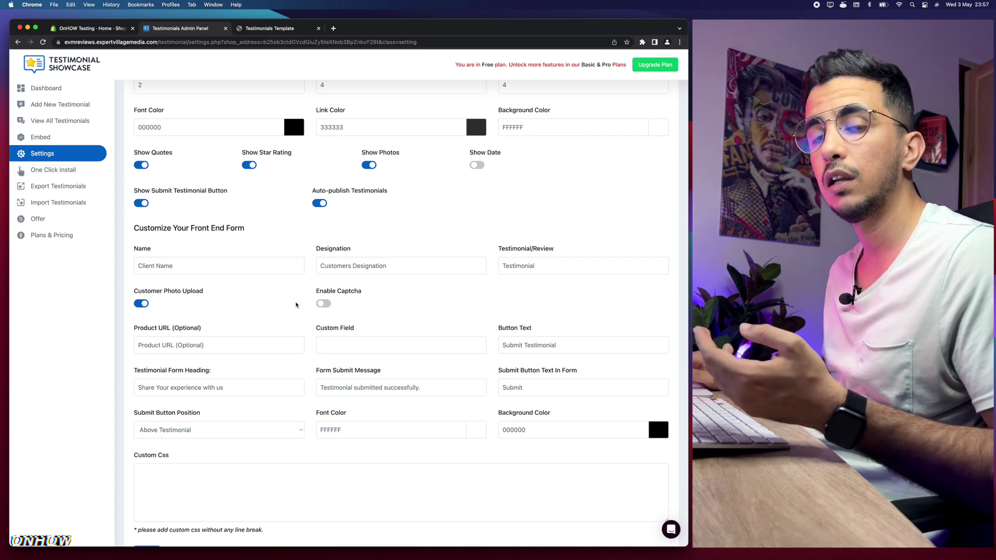
# Toggle Enable Captcha on and back off, leaving captcha disabled
pyautogui.click(195, 340)
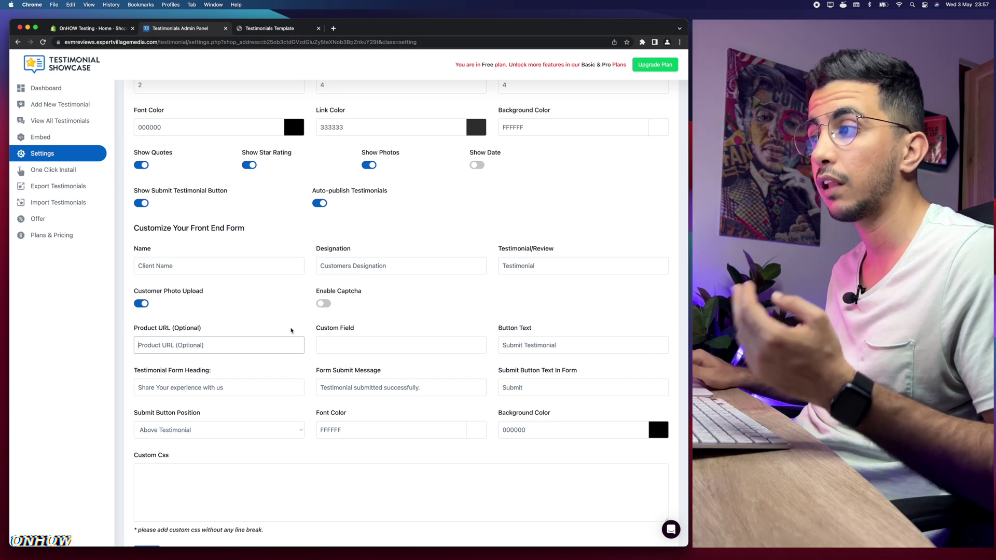
pyautogui.click(326, 305)
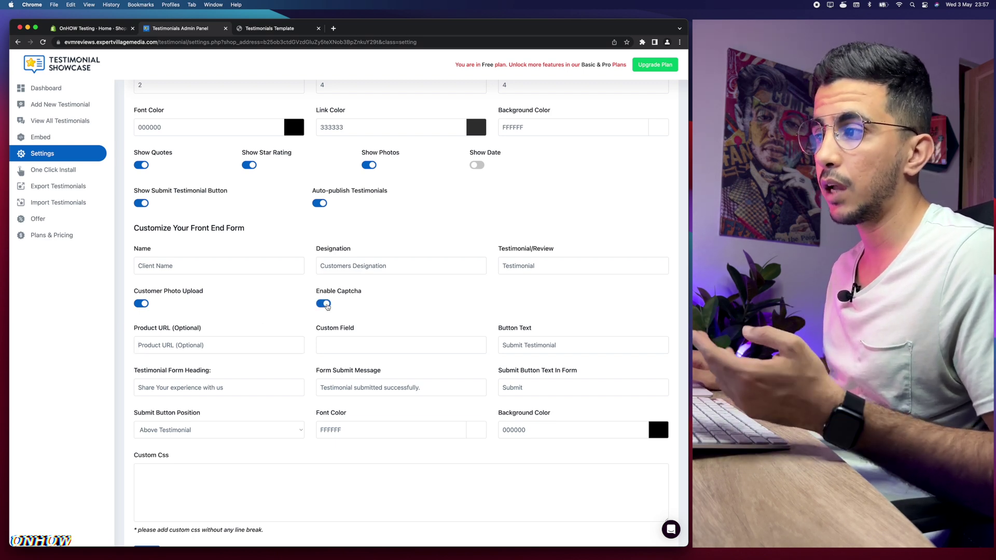
pyautogui.click(324, 304)
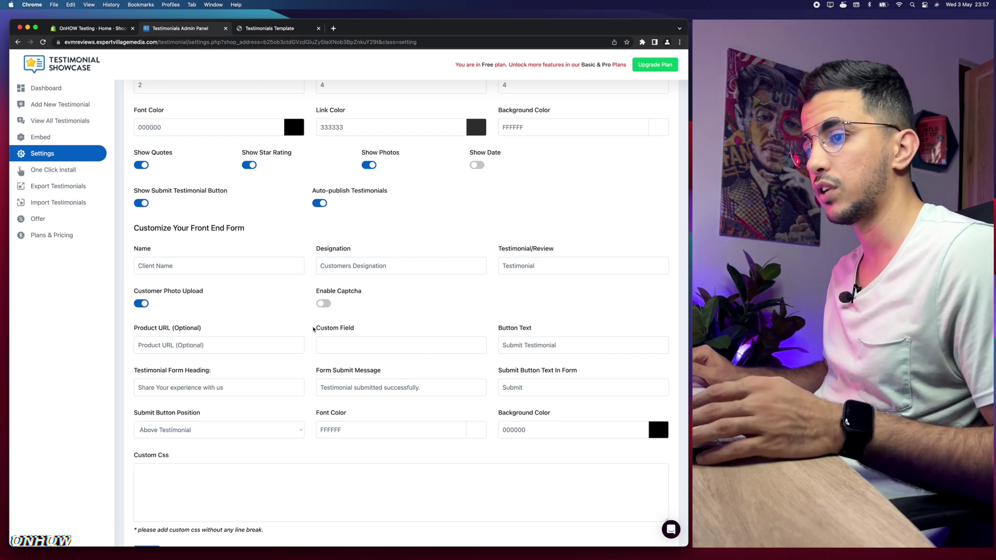
pyautogui.scroll(-3, 313, 329)
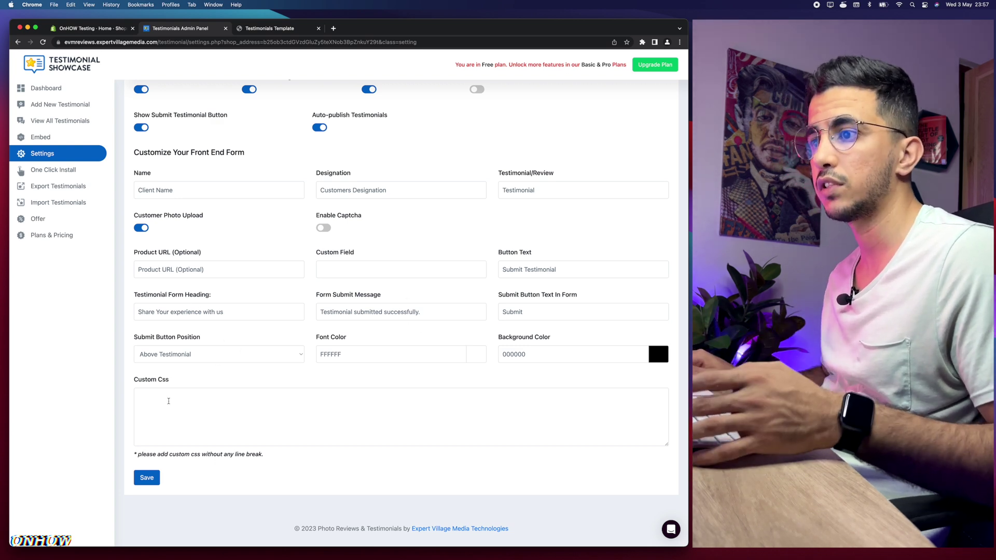
# Save the Testimonials Showcase settings and return to the OnHOW Testing Shopify admin
pyautogui.moveTo(135, 380); pyautogui.dragTo(207, 388)
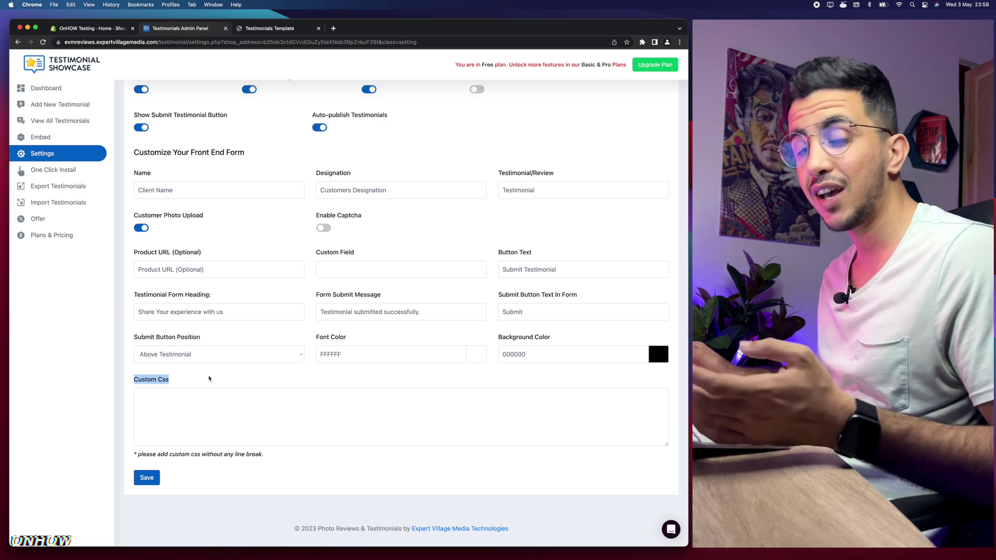
pyautogui.click(174, 403)
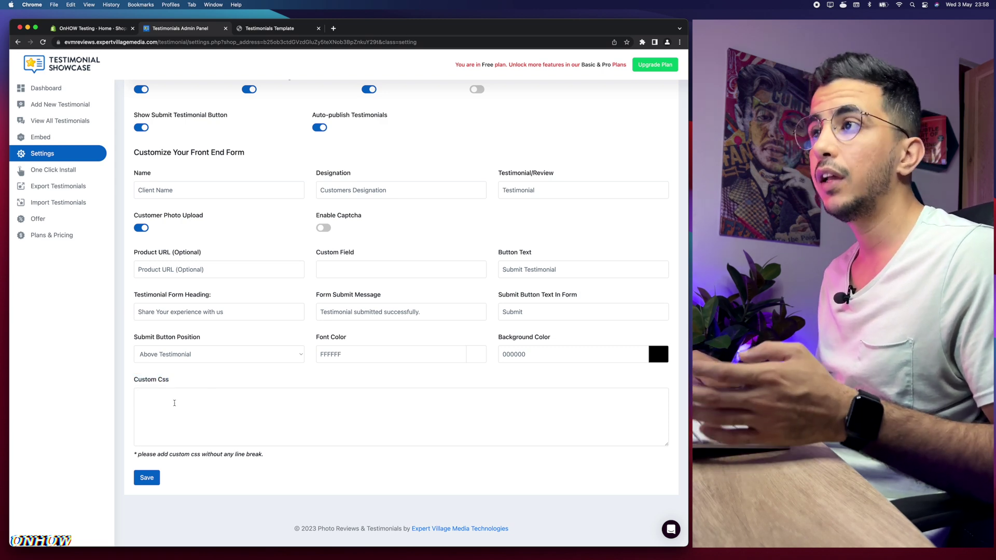
pyautogui.click(147, 479)
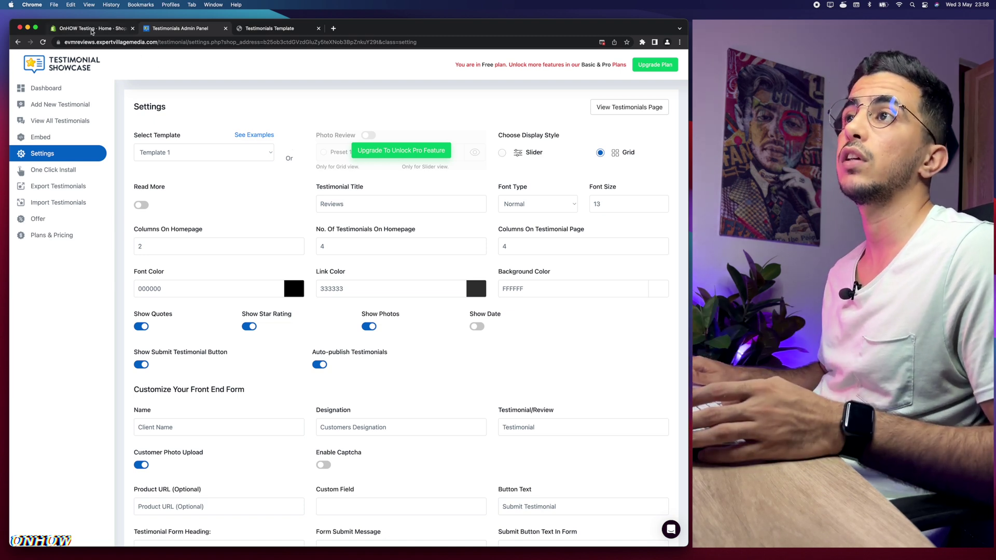
pyautogui.click(91, 32)
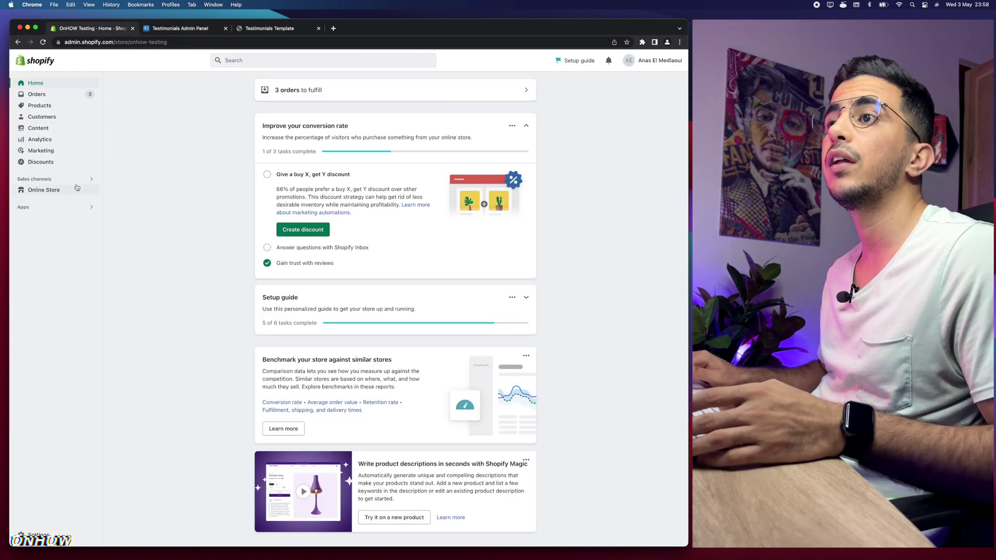
# Customize the Dawn theme and add a Testimonials app section to the home page
pyautogui.click(56, 191)
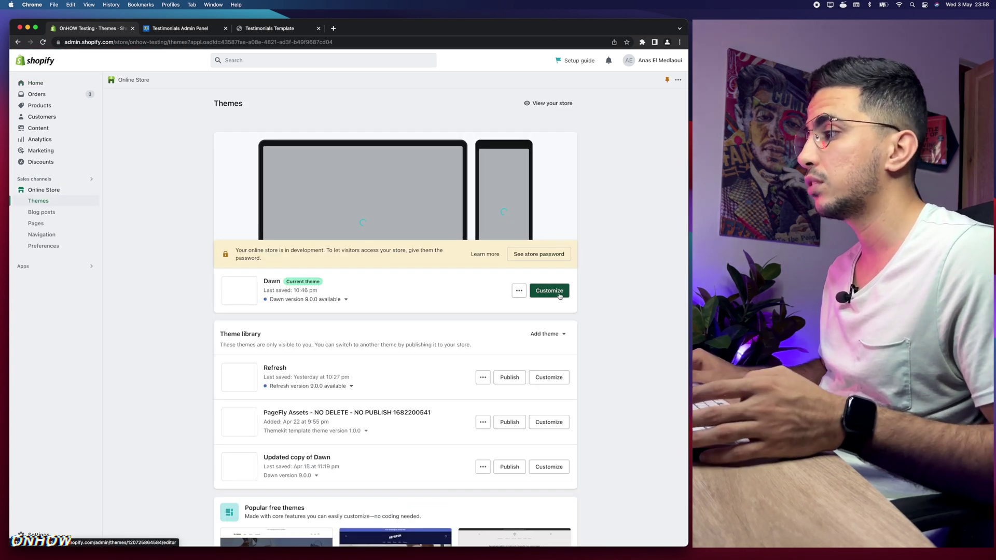
pyautogui.click(549, 293)
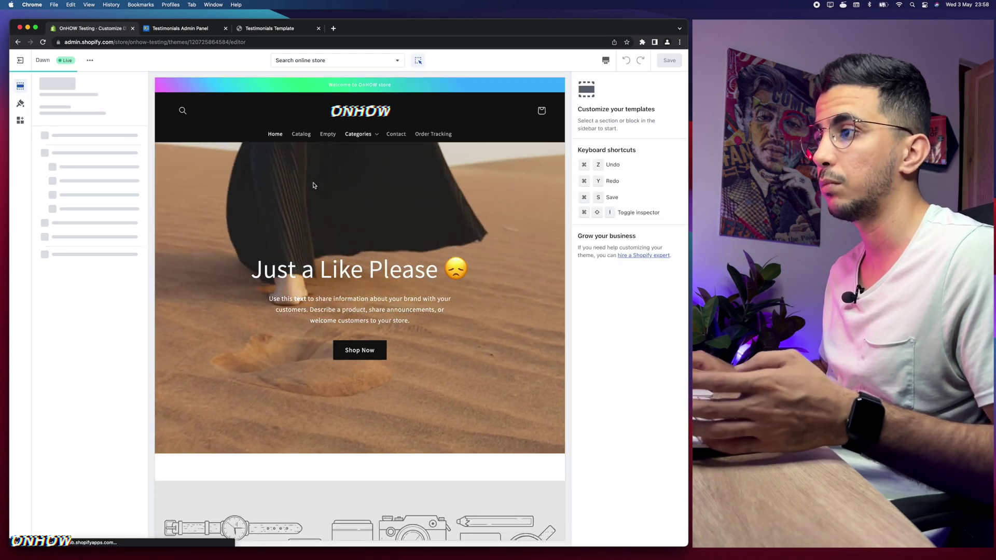
pyautogui.scroll(-8, 107, 338)
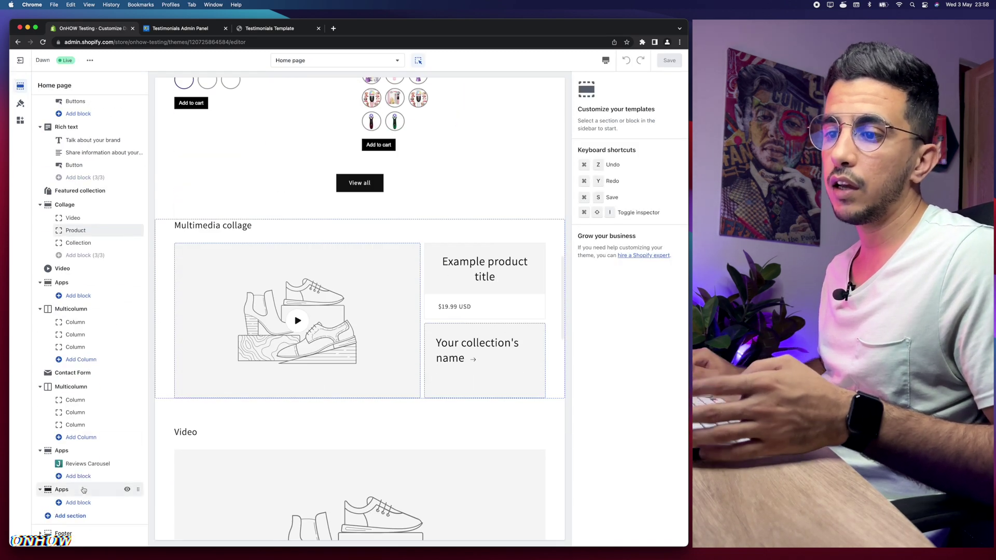
pyautogui.click(74, 518)
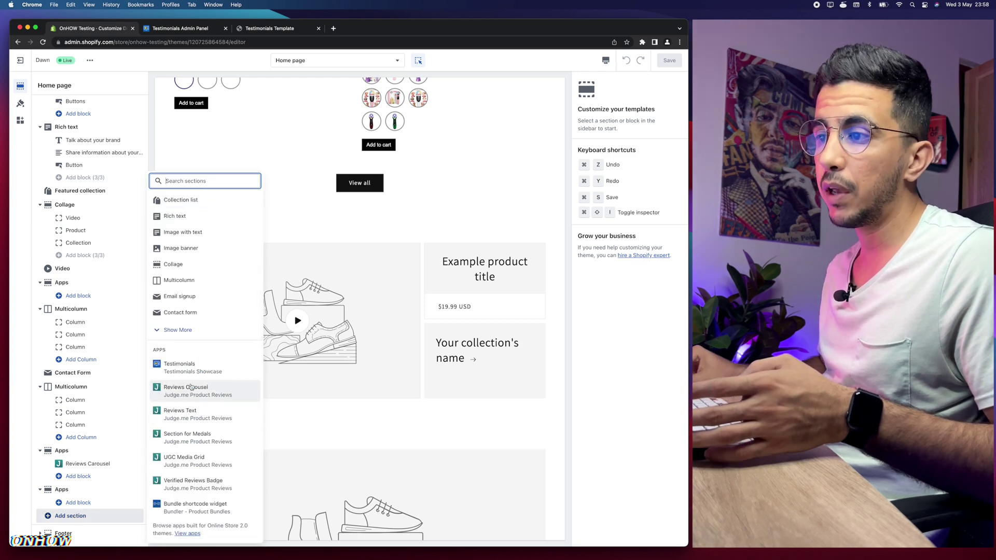
pyautogui.scroll(-4, 192, 387)
pyautogui.scroll(3, 193, 376)
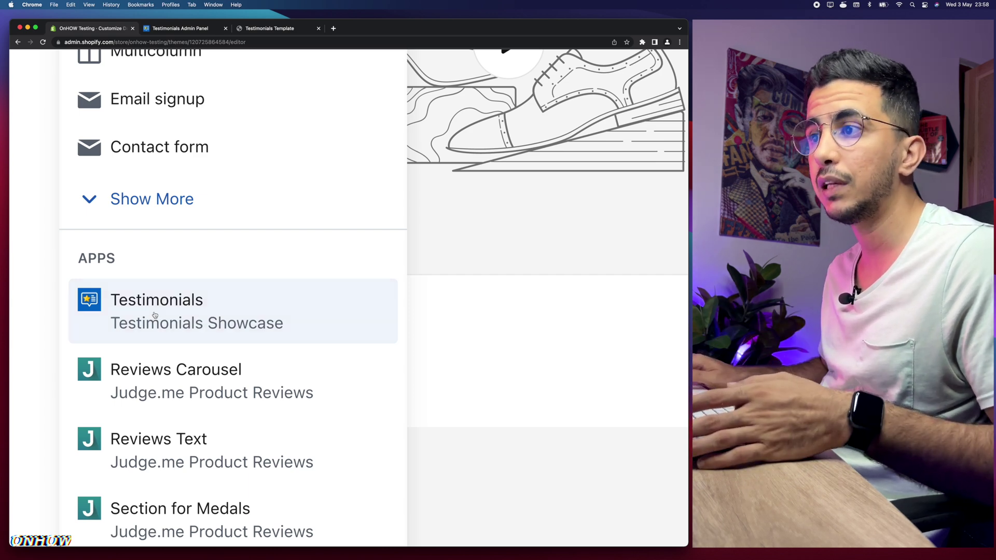
pyautogui.click(154, 315)
pyautogui.scroll(1, 200, 374)
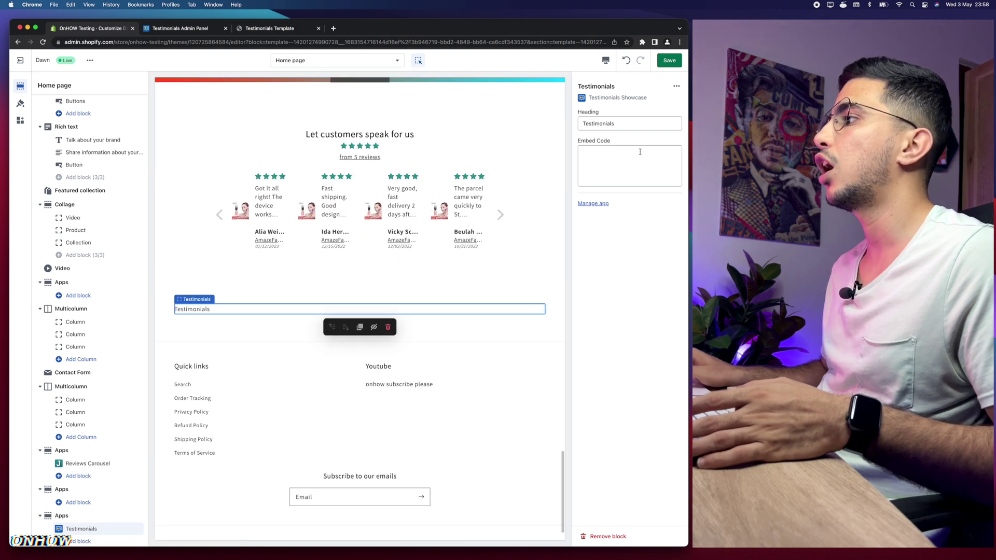
pyautogui.click(640, 152)
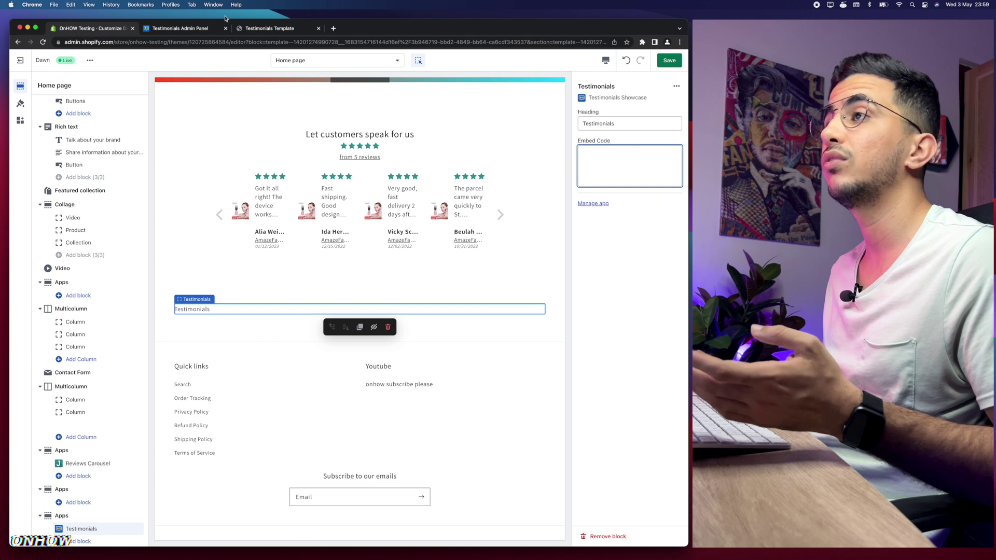
# Copy the home-page embed code from the app's Embed page into the clipboard
pyautogui.click(167, 29)
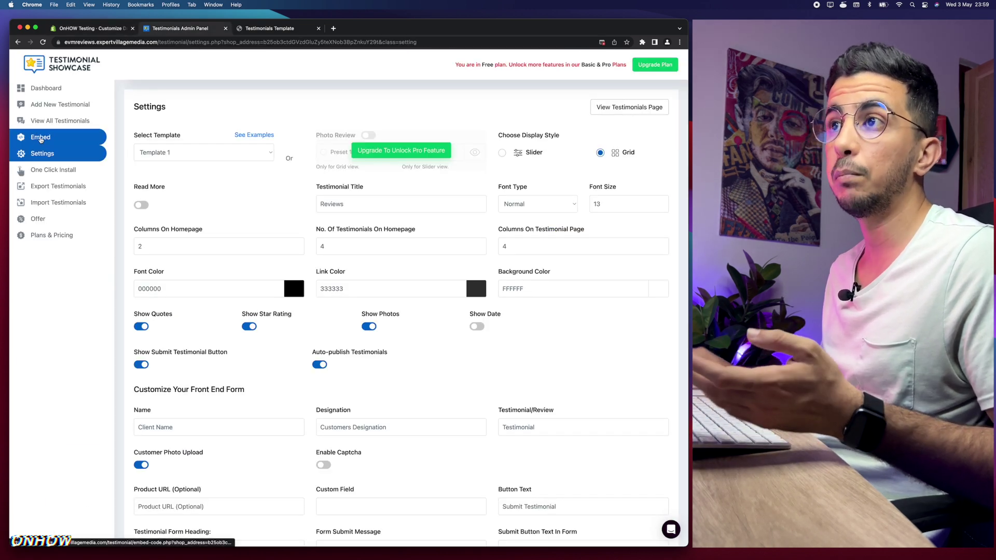
pyautogui.click(41, 140)
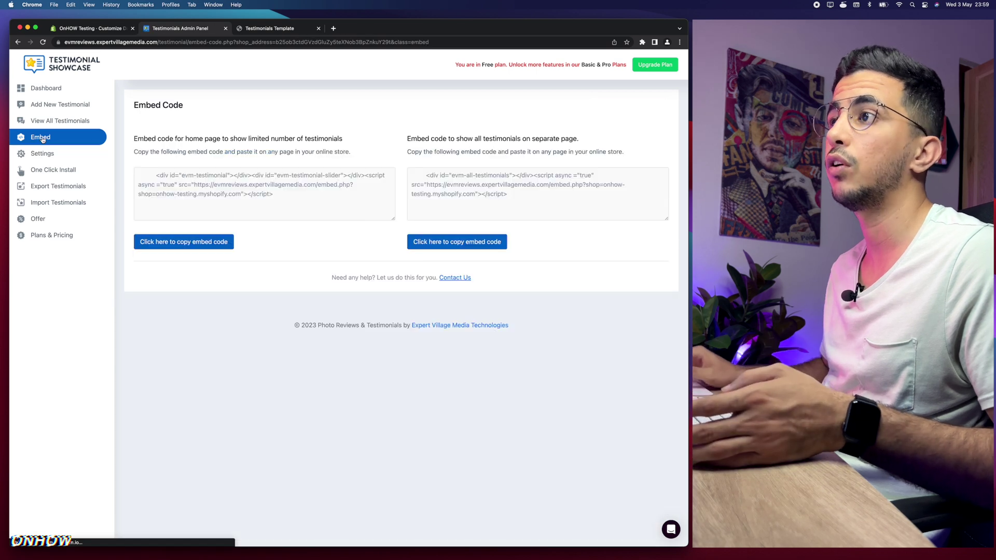
pyautogui.moveTo(273, 194); pyautogui.dragTo(156, 175)
pyautogui.rightClick(200, 182)
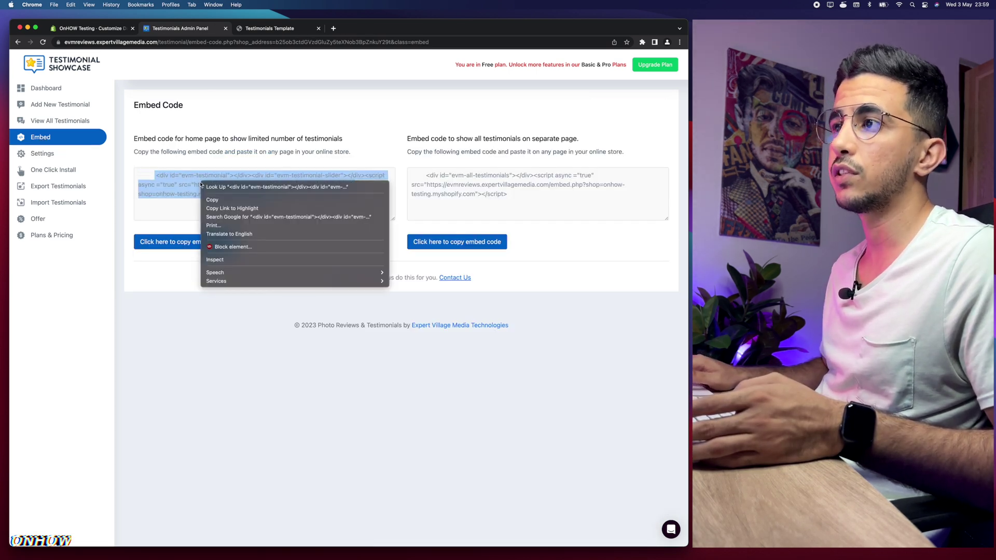
pyautogui.click(210, 199)
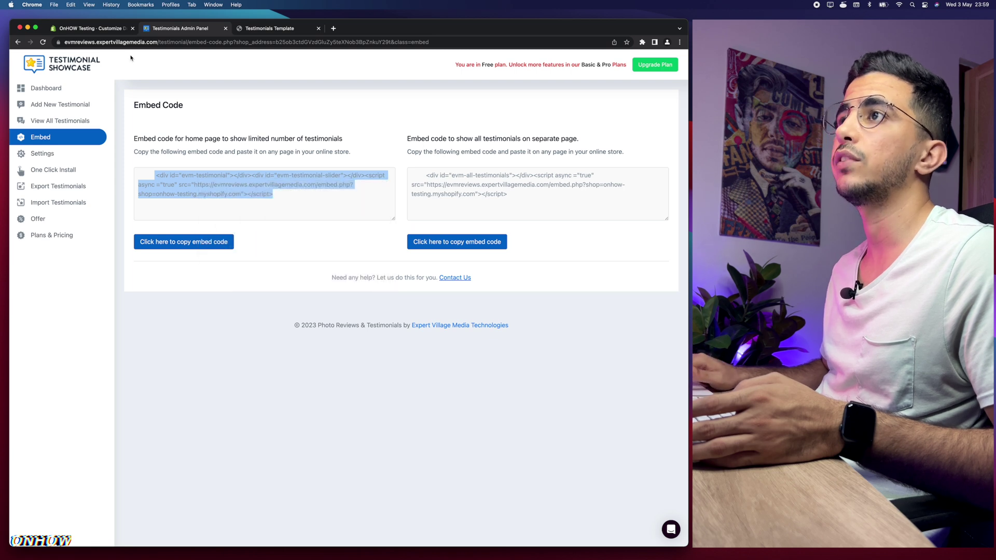
pyautogui.click(110, 32)
pyautogui.click(628, 160)
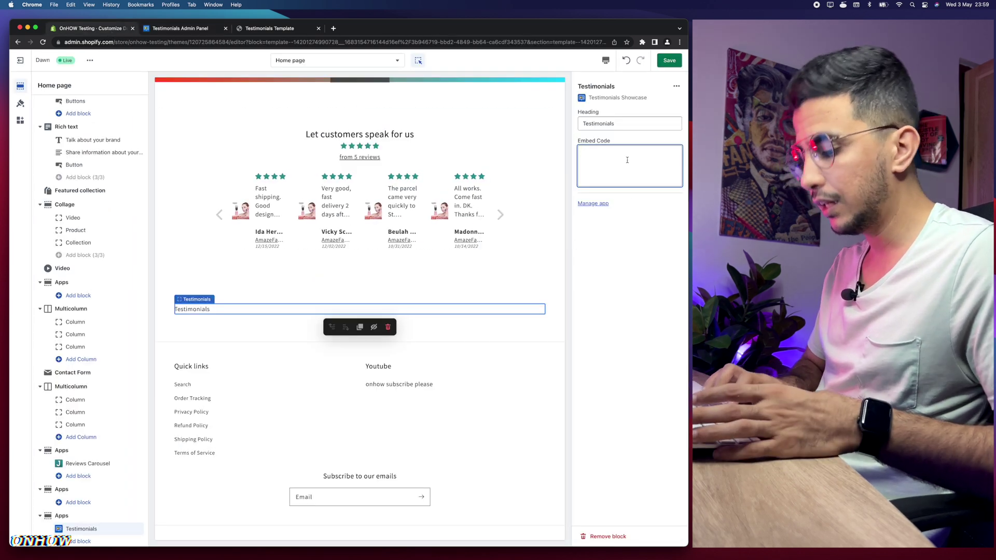
# Paste the embed code into the Testimonials block and check the four-card Reviews grid preview
pyautogui.press('super+v')
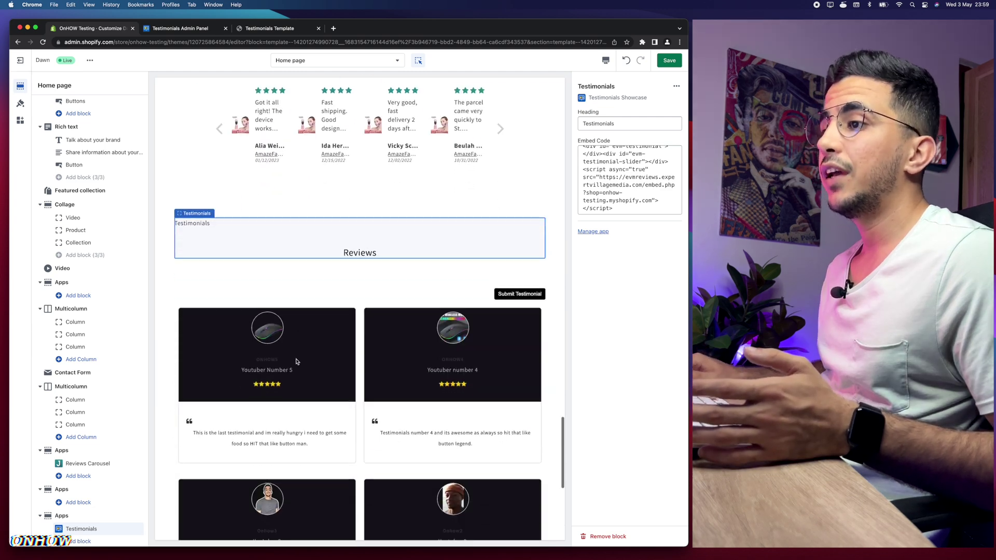
pyautogui.scroll(-5, 296, 362)
pyautogui.scroll(2, 296, 362)
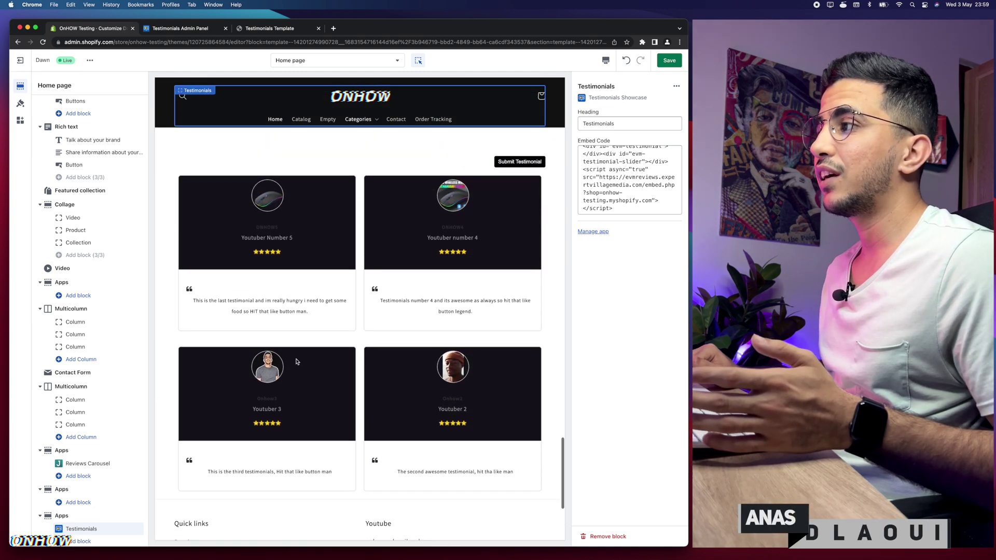
pyautogui.scroll(-1, 296, 361)
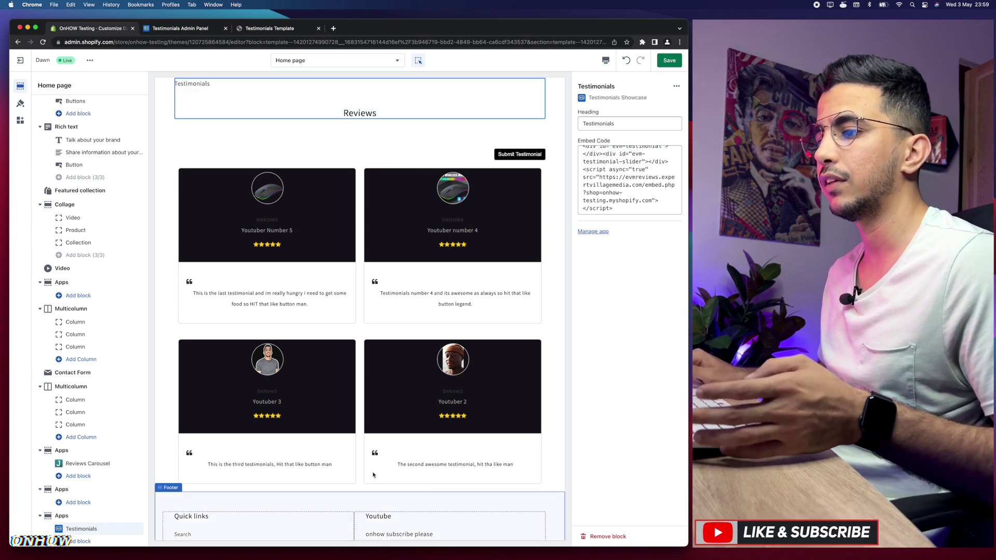
pyautogui.scroll(5, 242, 293)
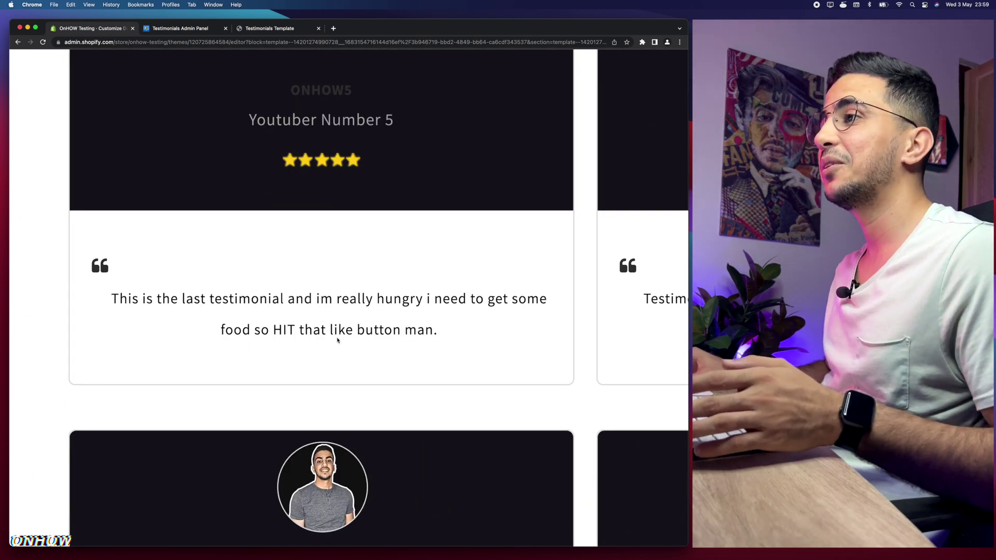
pyautogui.scroll(-5, 337, 340)
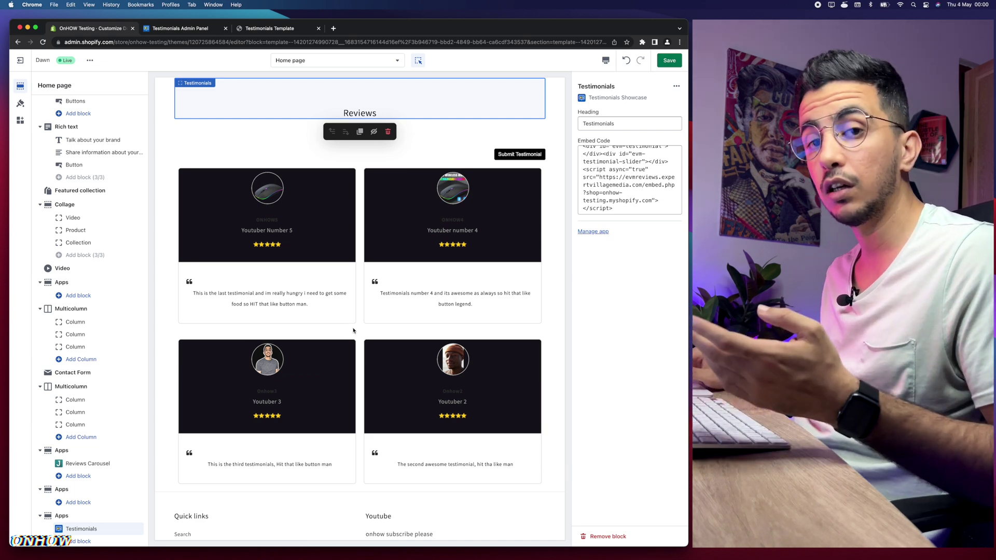
pyautogui.click(170, 29)
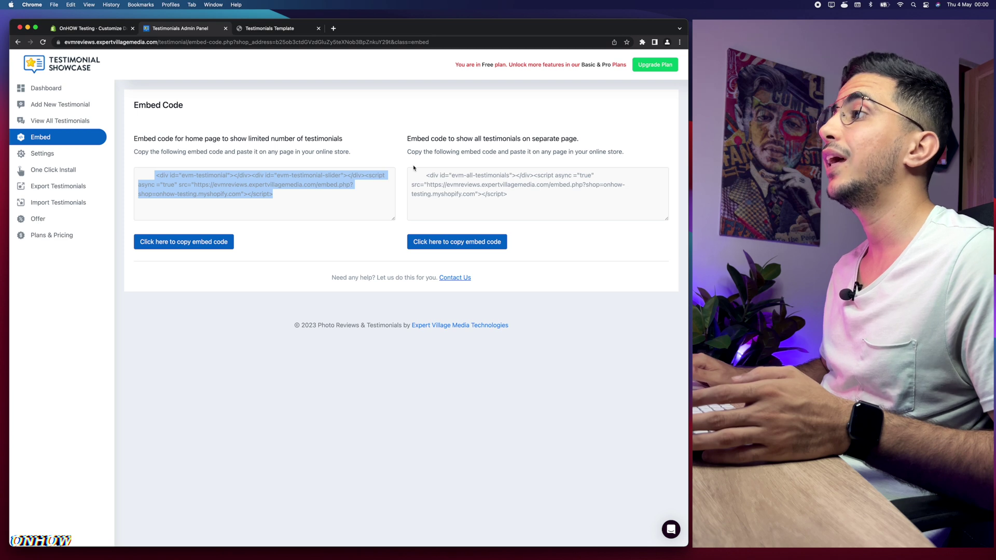
# Compare the separate-page embed code with the home-page embed code by selecting each
pyautogui.moveTo(428, 174); pyautogui.dragTo(519, 206)
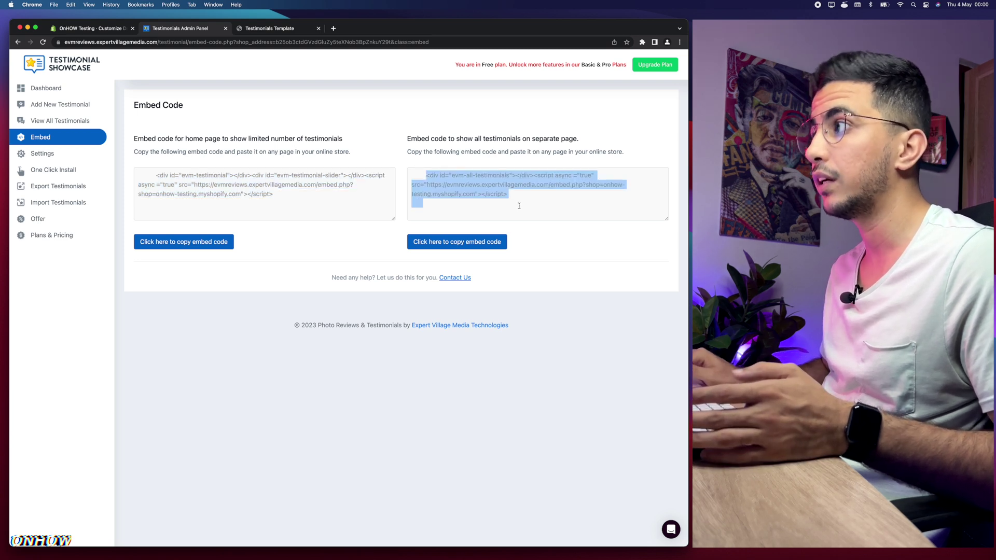
pyautogui.click(516, 198)
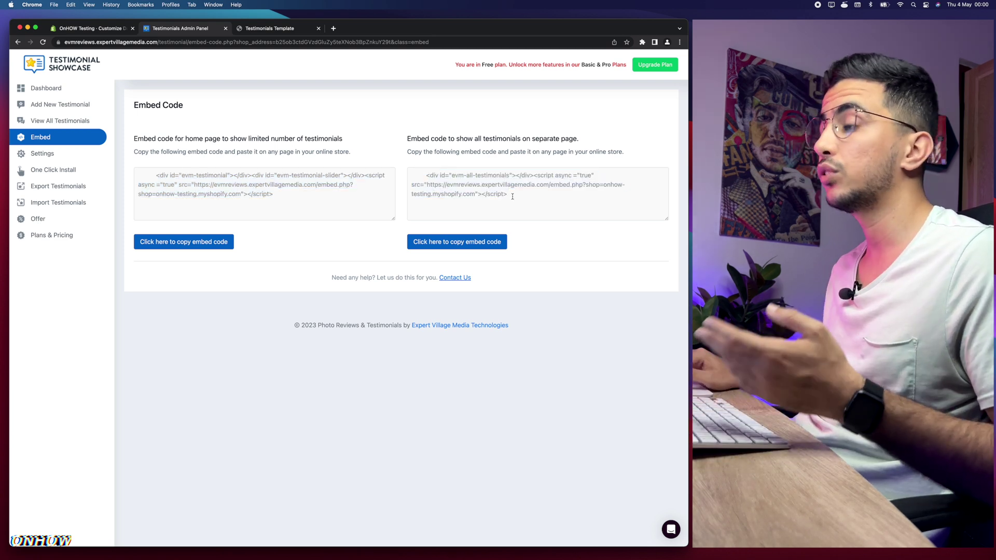
pyautogui.moveTo(513, 196); pyautogui.dragTo(379, 165)
pyautogui.moveTo(298, 195); pyautogui.dragTo(139, 170)
pyautogui.click(93, 29)
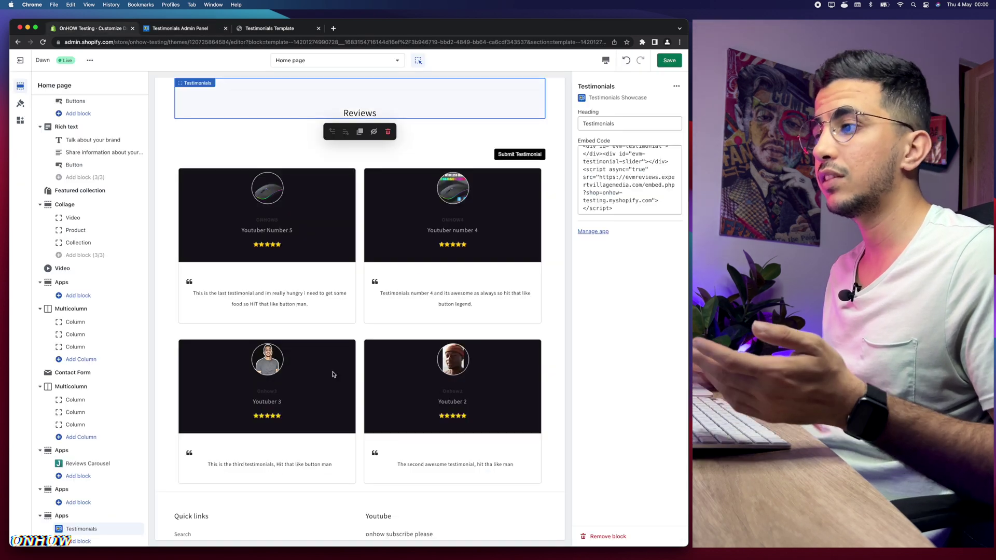
pyautogui.scroll(-3, 333, 374)
pyautogui.scroll(3, 333, 374)
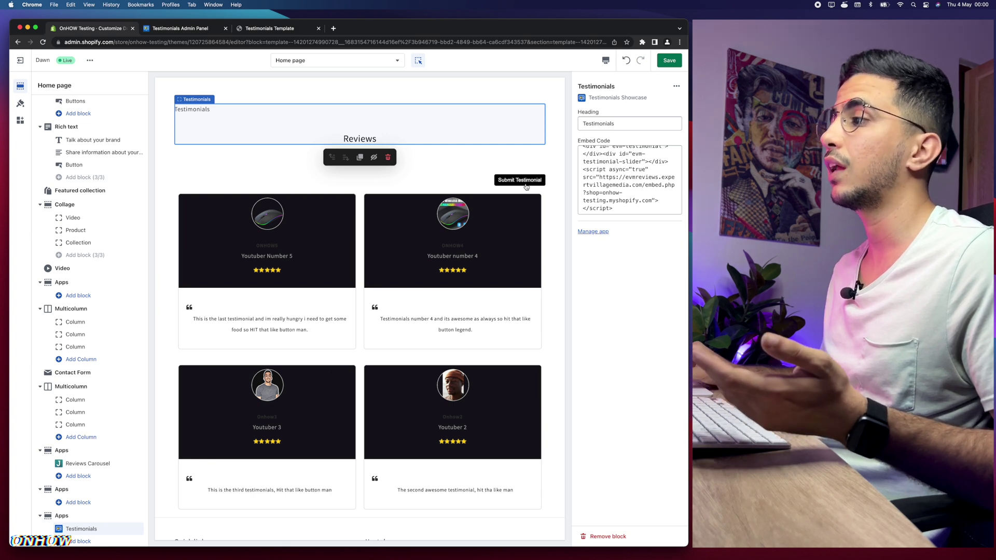
pyautogui.scroll(5, 526, 187)
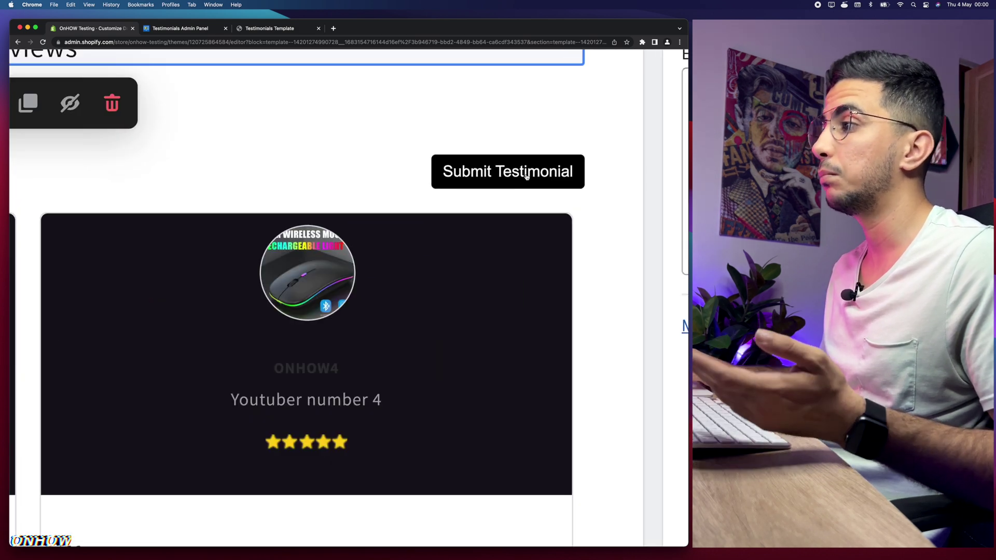
pyautogui.scroll(-5, 507, 174)
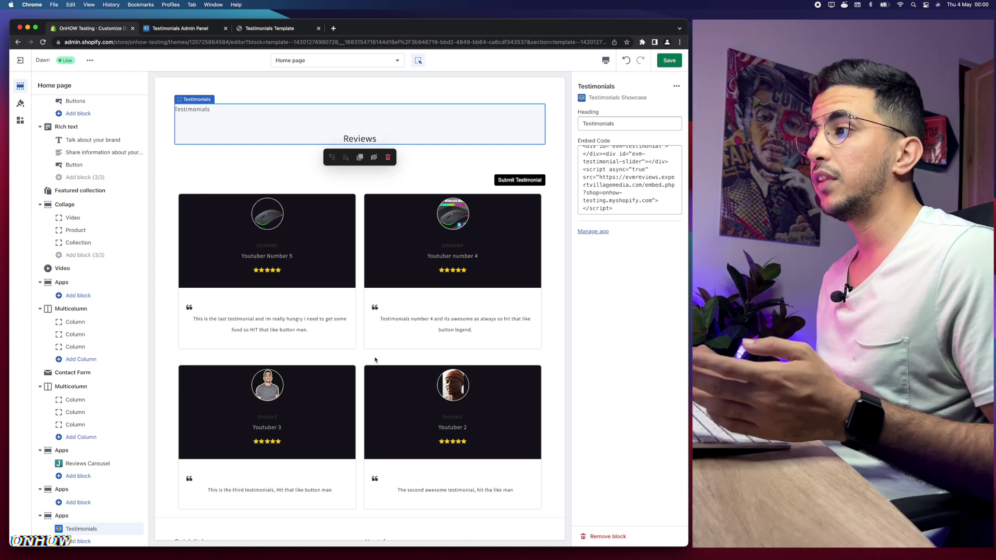
pyautogui.click(176, 30)
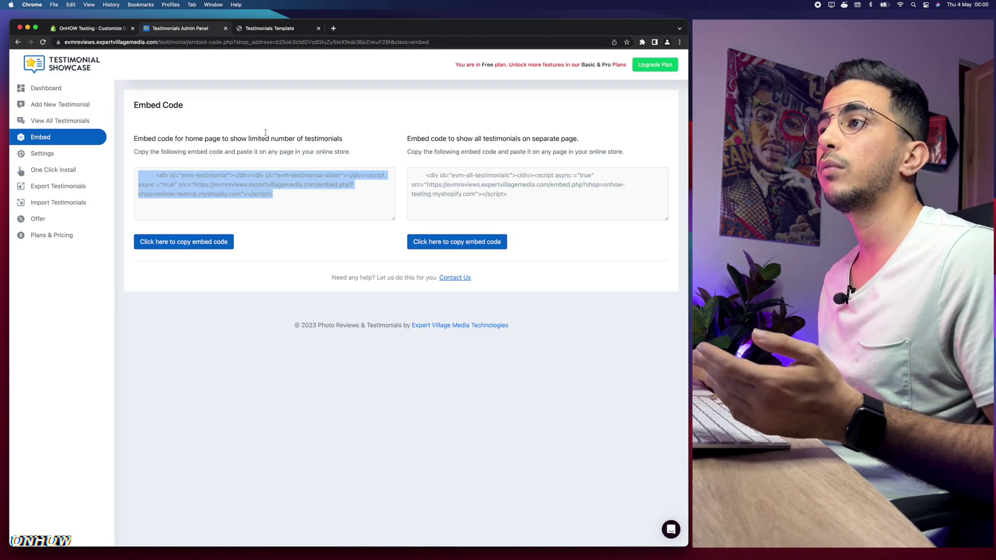
pyautogui.click(101, 31)
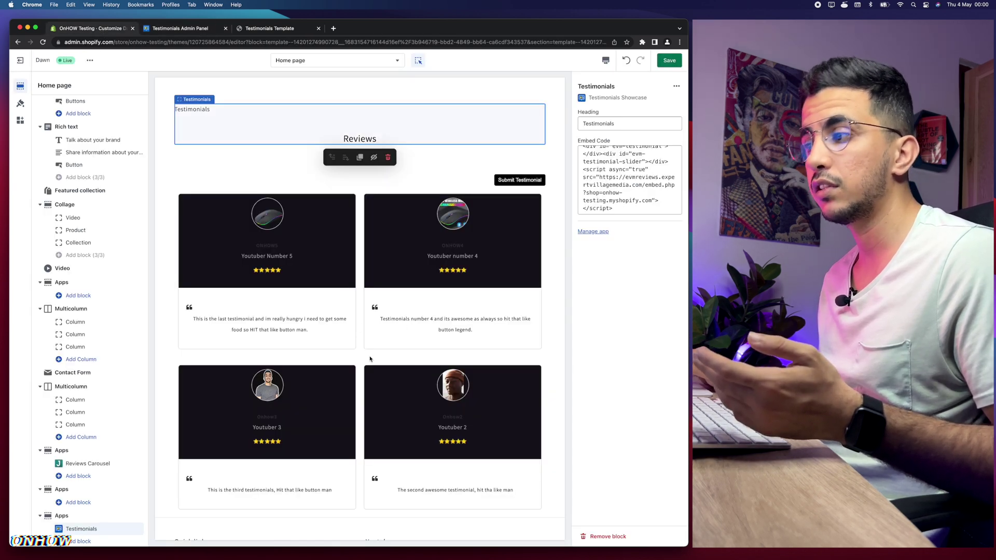